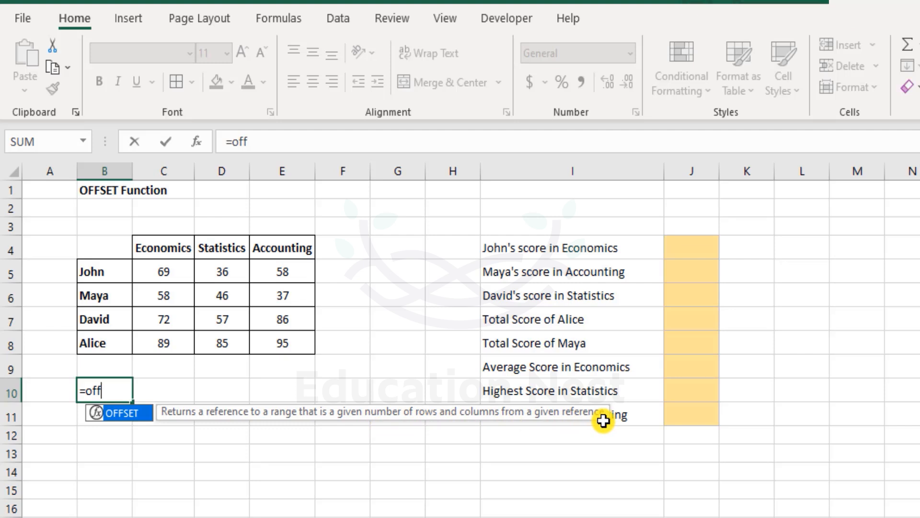
{"action": "key", "text": "Tab"}
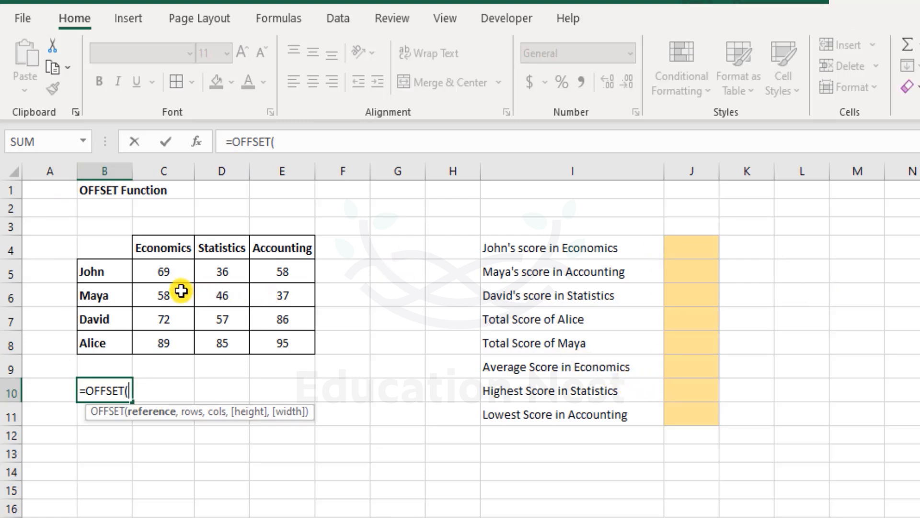
{"action": "left_click", "coordinate": [112, 246]}
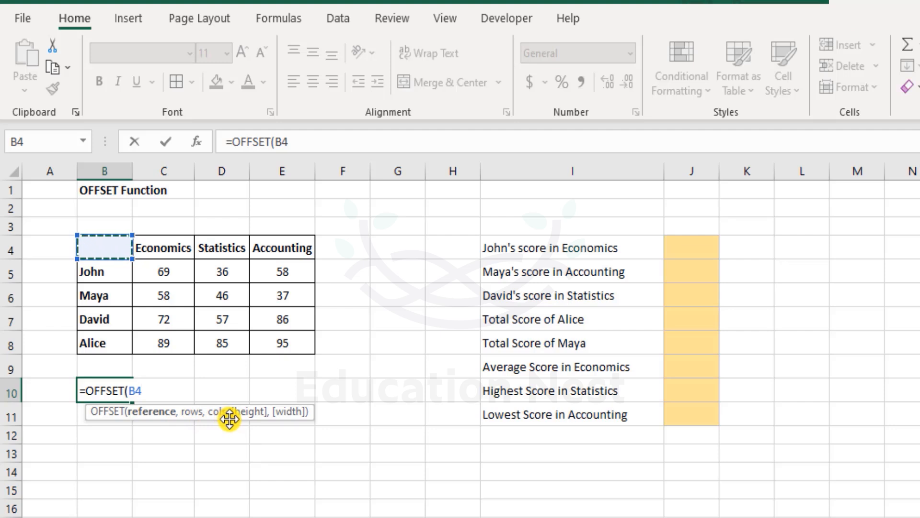
{"action": "key", "text": "Escape"}
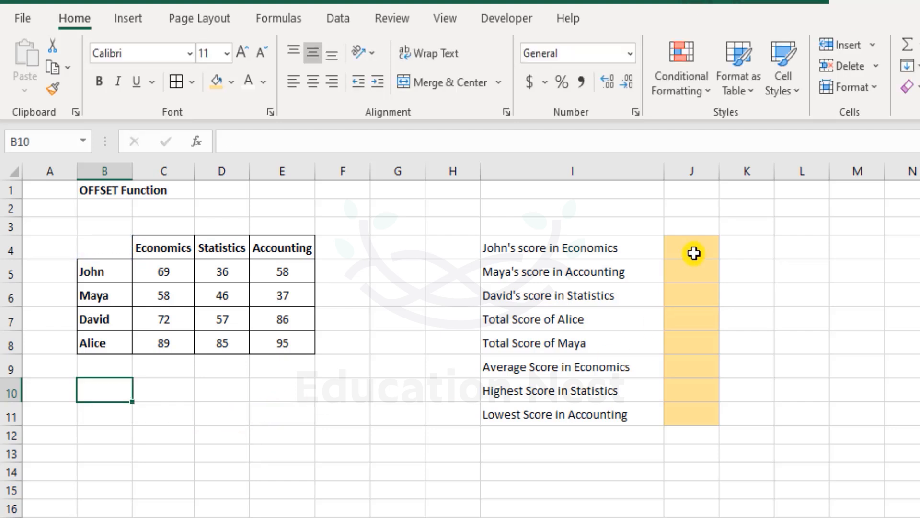
Try a direct reference to C5 in J4 for the first student's Economics score, and undo the entry
{"action": "left_click", "coordinate": [601, 258]}
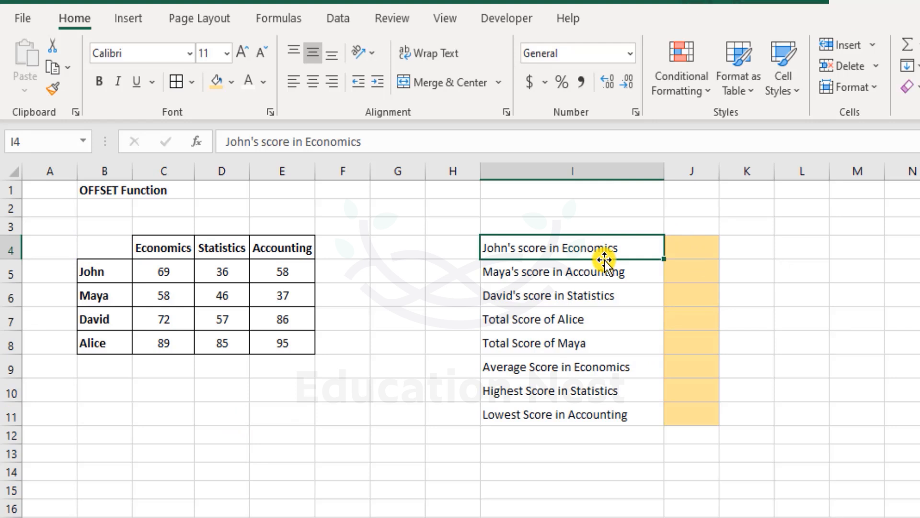
{"action": "left_click_drag", "start_coordinate": [115, 252], "coordinate": [278, 341]}
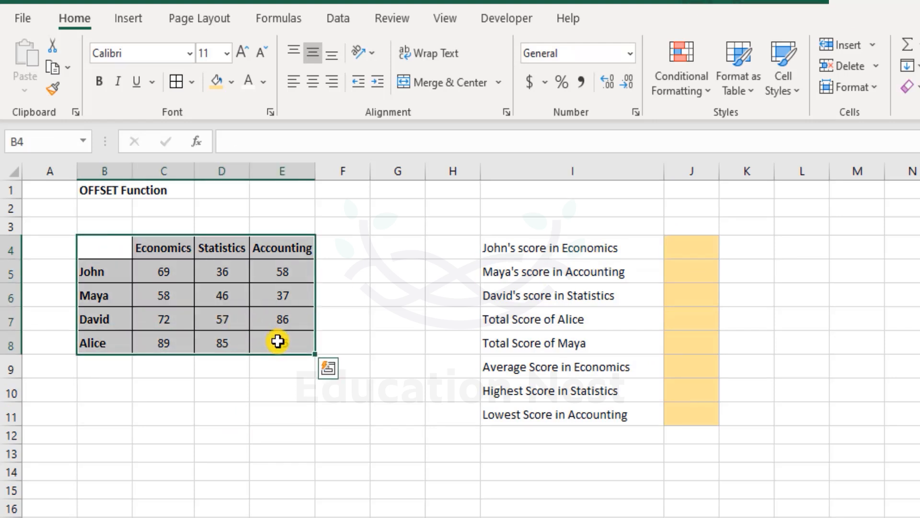
{"action": "left_click", "coordinate": [596, 248]}
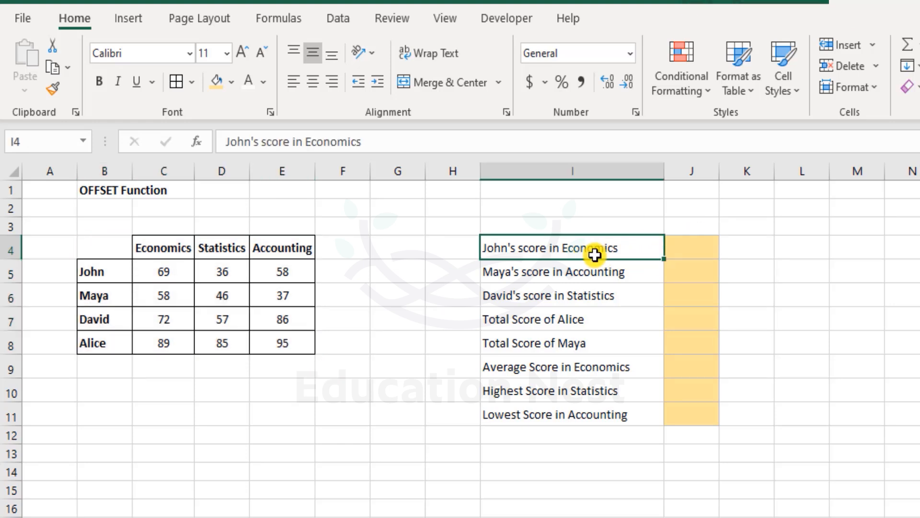
{"action": "left_click", "coordinate": [696, 247]}
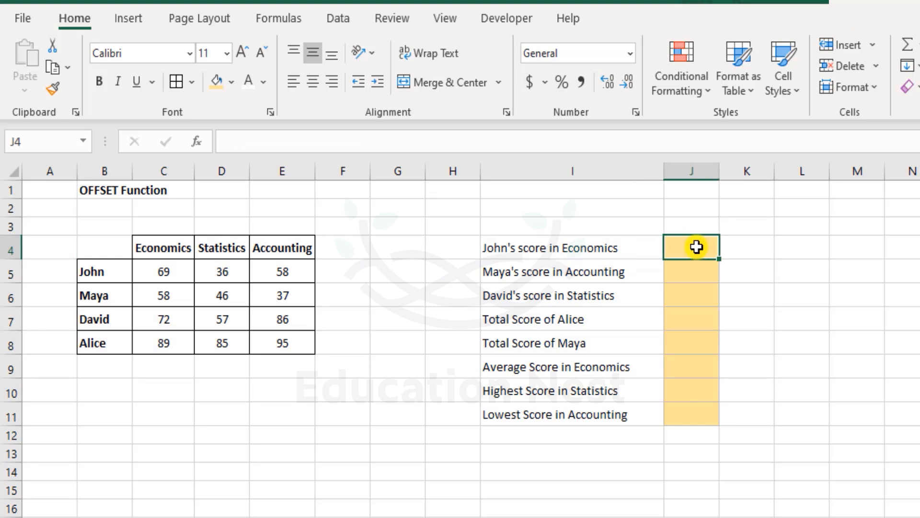
{"action": "type", "text": "="}
{"action": "left_click", "coordinate": [174, 274]}
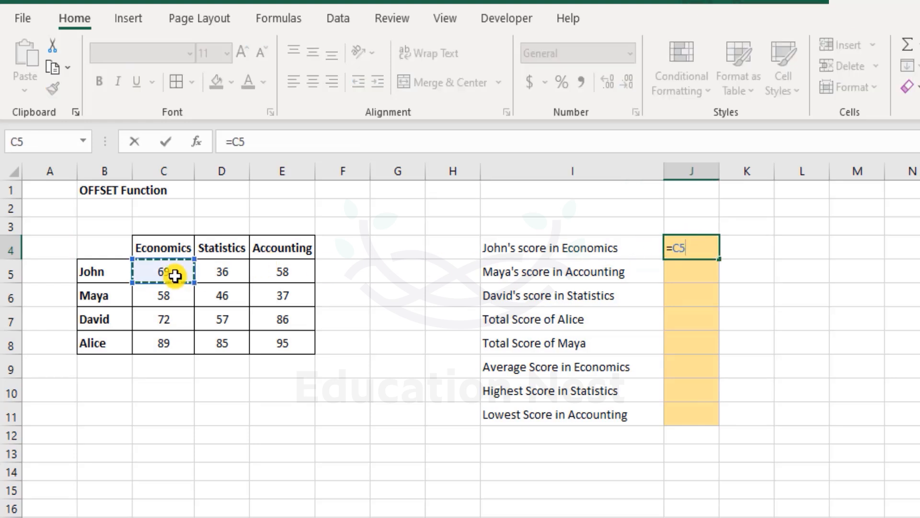
{"action": "key", "text": "Return"}
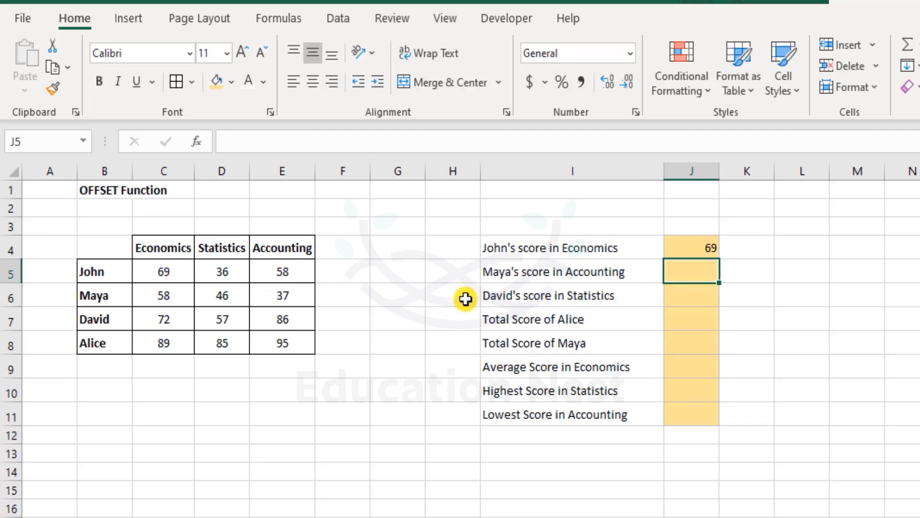
{"action": "key", "text": "ctrl+z"}
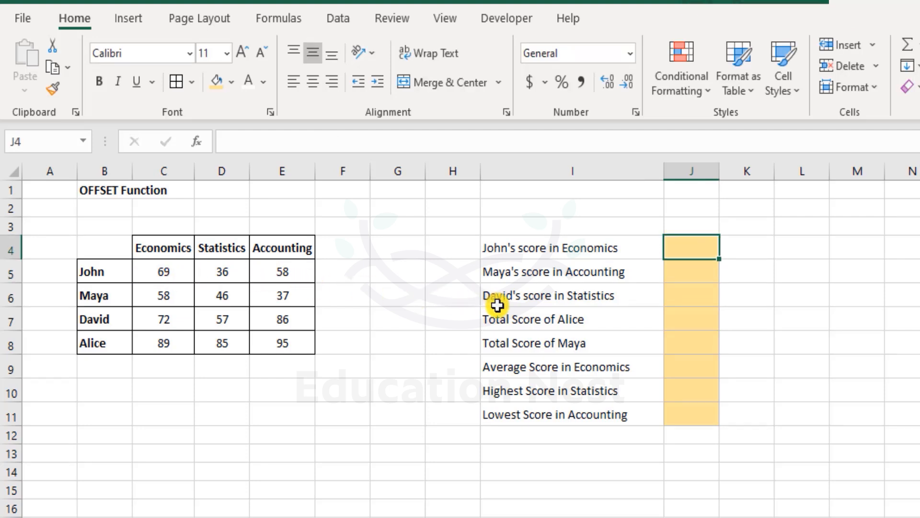
Enter =OFFSET(B4,1,1) in J4 to return the first student's Economics score, and review the formula
{"action": "left_click_drag", "start_coordinate": [700, 243], "coordinate": [713, 423]}
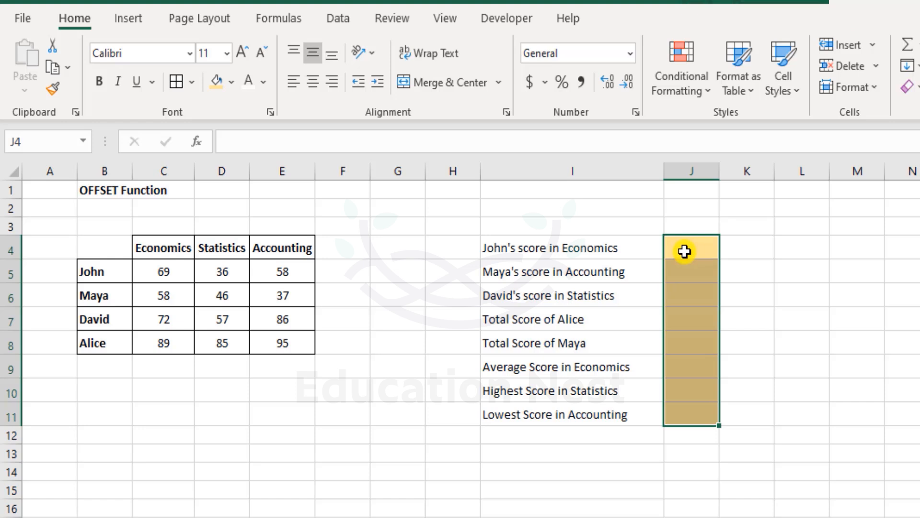
{"action": "left_click", "coordinate": [687, 251]}
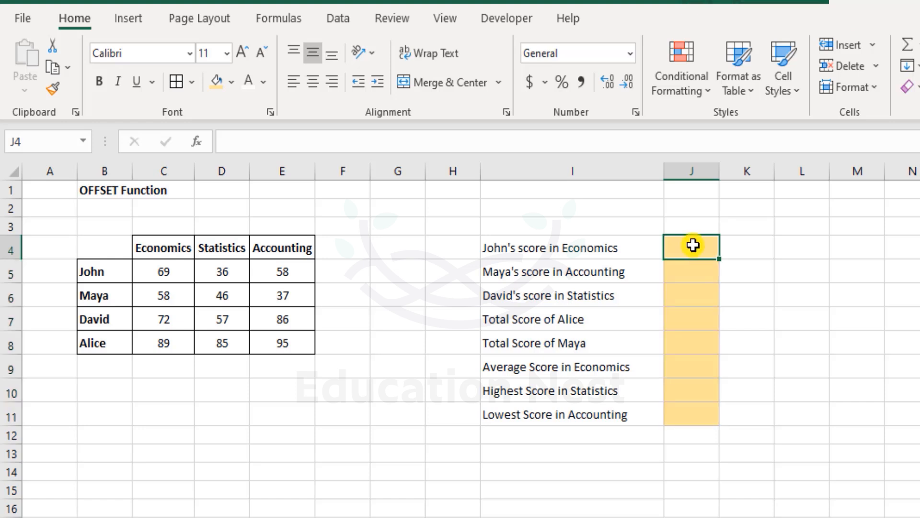
{"action": "type", "text": "=off"}
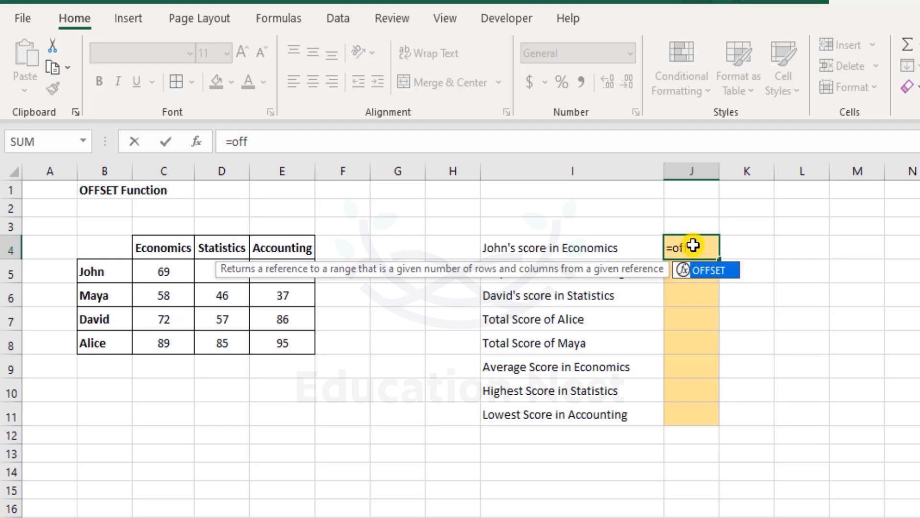
{"action": "key", "text": "Tab"}
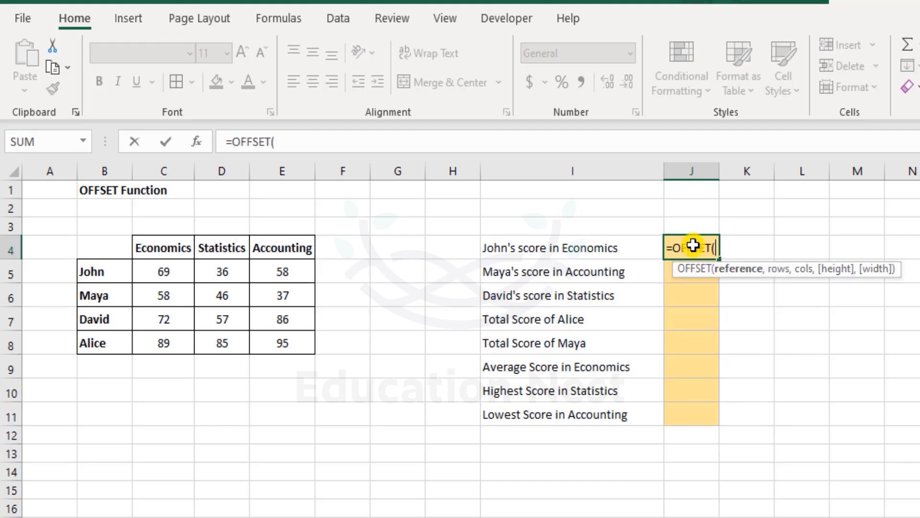
{"action": "left_click", "coordinate": [105, 249]}
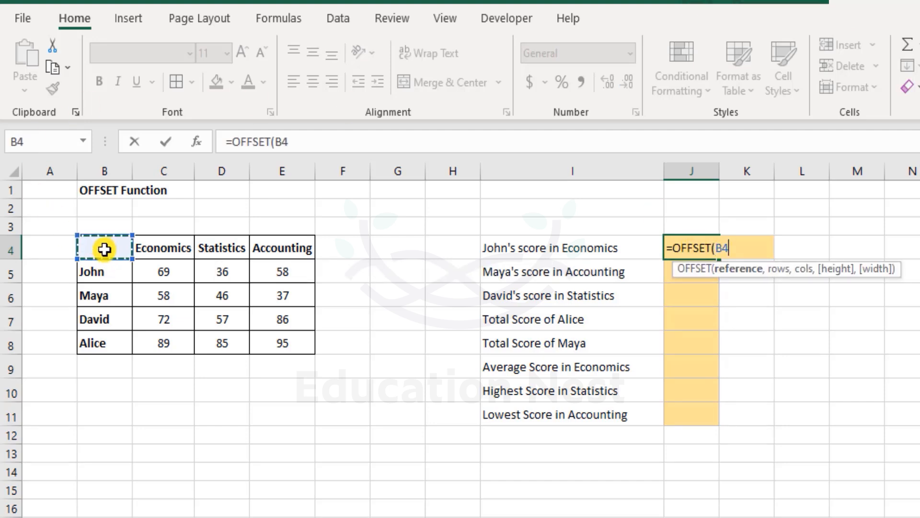
{"action": "type", "text": ","}
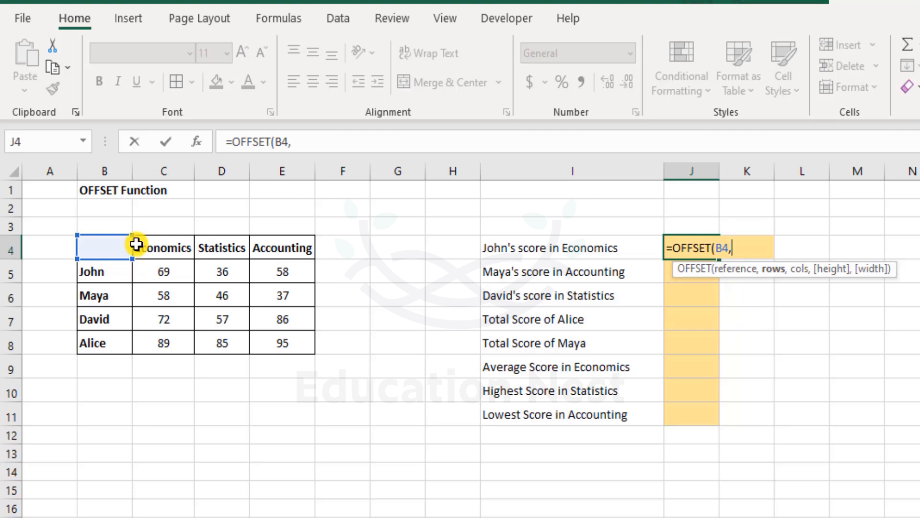
{"action": "type", "text": "1,"}
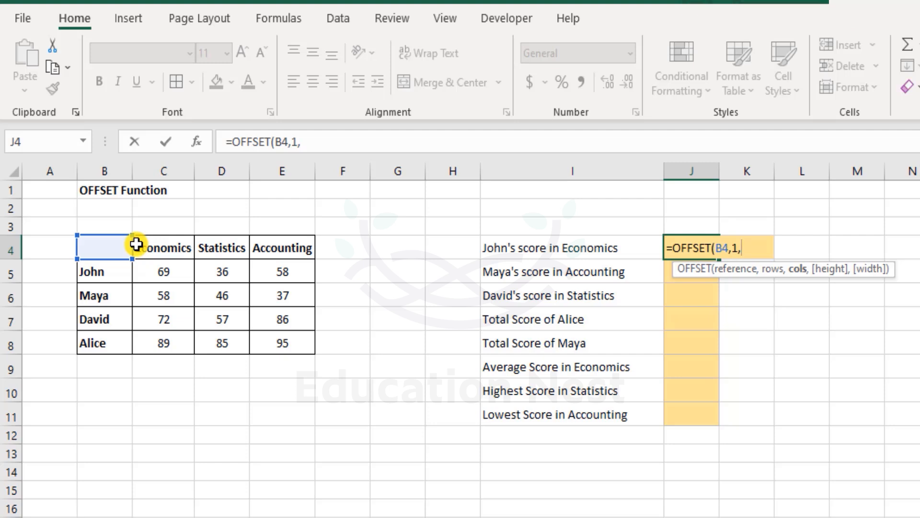
{"action": "type", "text": "1)"}
{"action": "key", "text": "Return"}
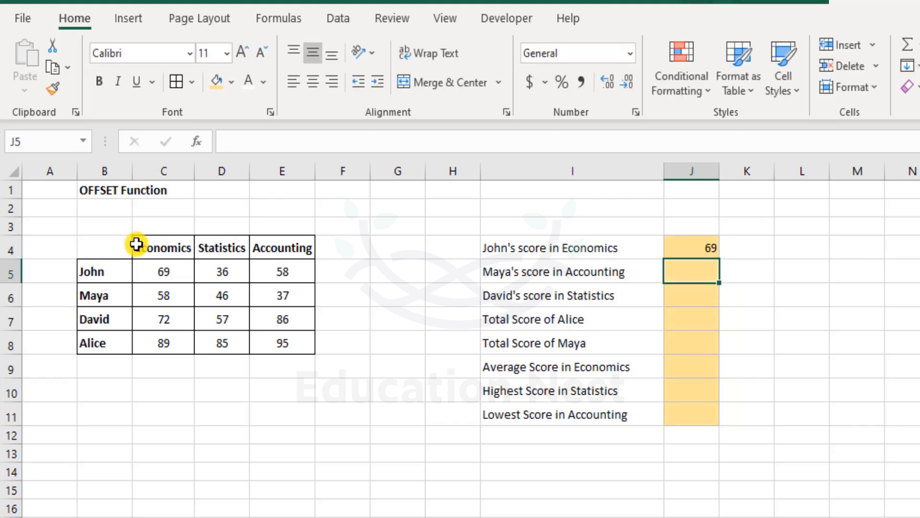
{"action": "key", "text": "Up"}
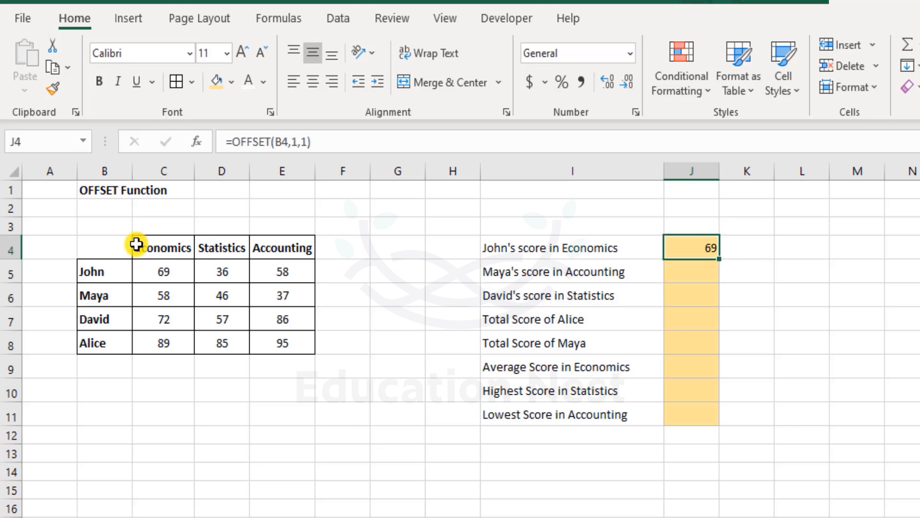
{"action": "key", "text": "F2"}
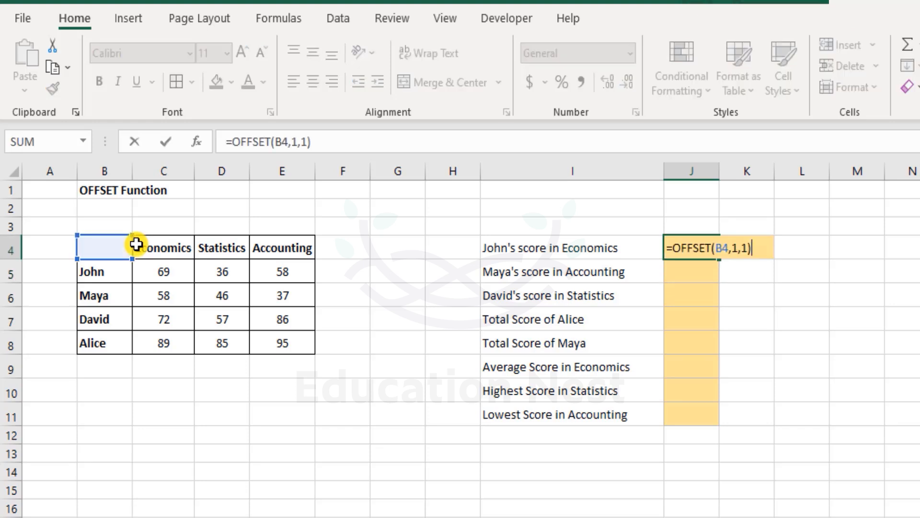
{"action": "key", "text": "Escape"}
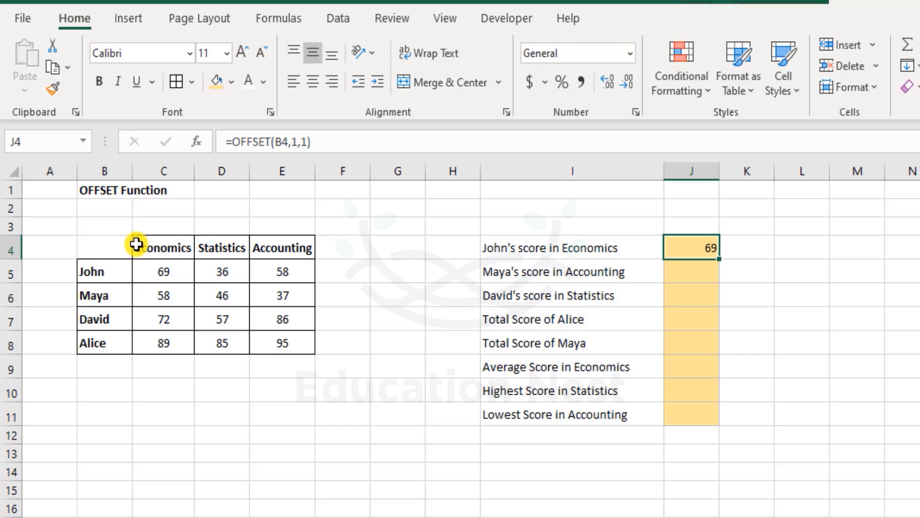
Enter =OFFSET(B6,0,3) in J5 to return the second student's Accounting score from the name cell in the same row
{"action": "key", "text": "Down"}
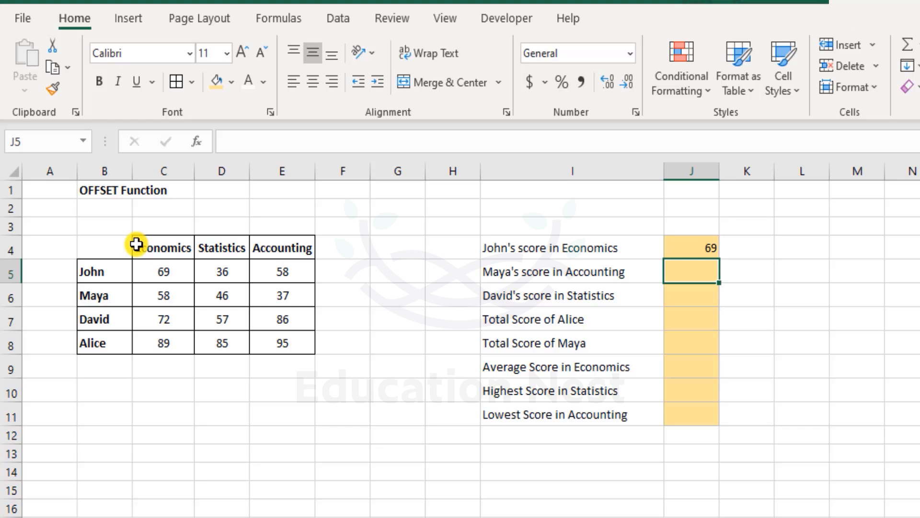
{"action": "type", "text": "=off"}
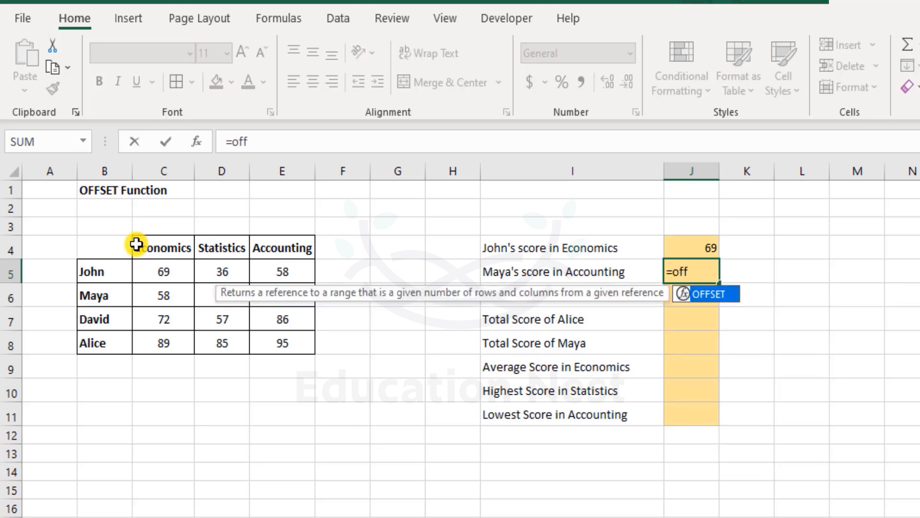
{"action": "key", "text": "Tab"}
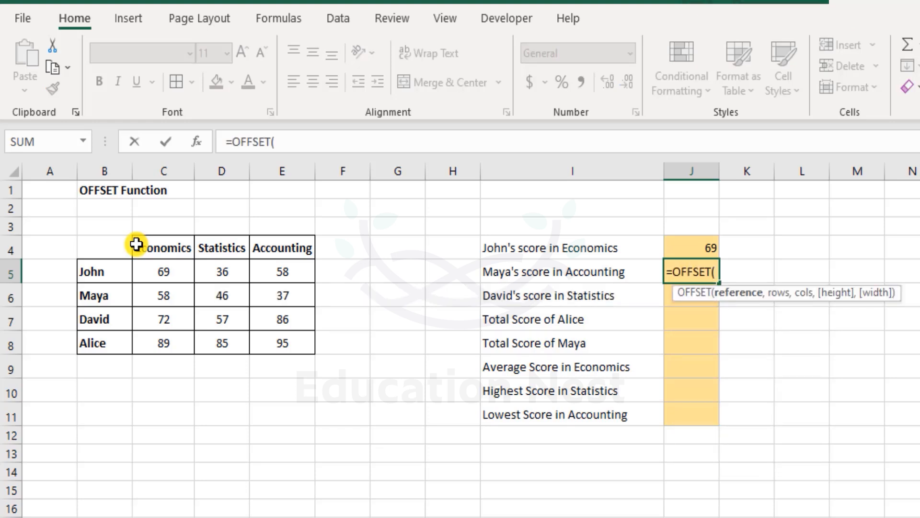
{"action": "left_click", "coordinate": [100, 244]}
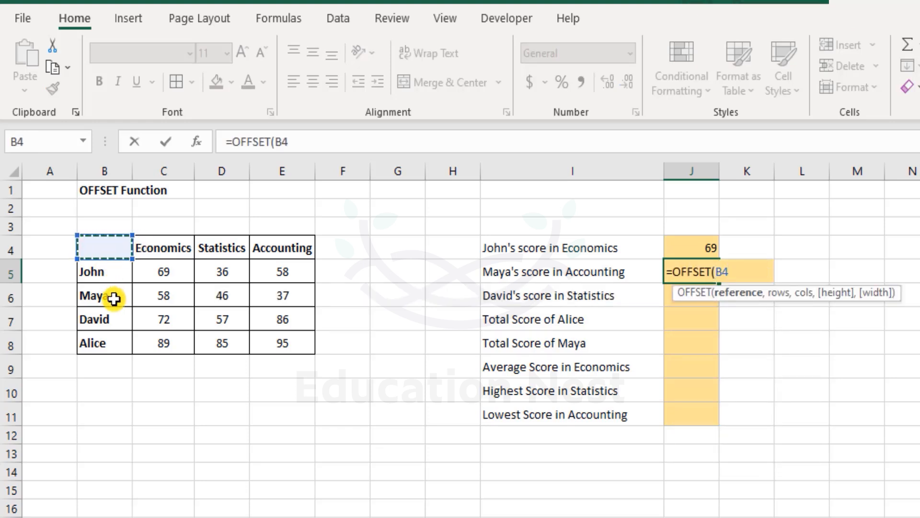
{"action": "left_click", "coordinate": [113, 298]}
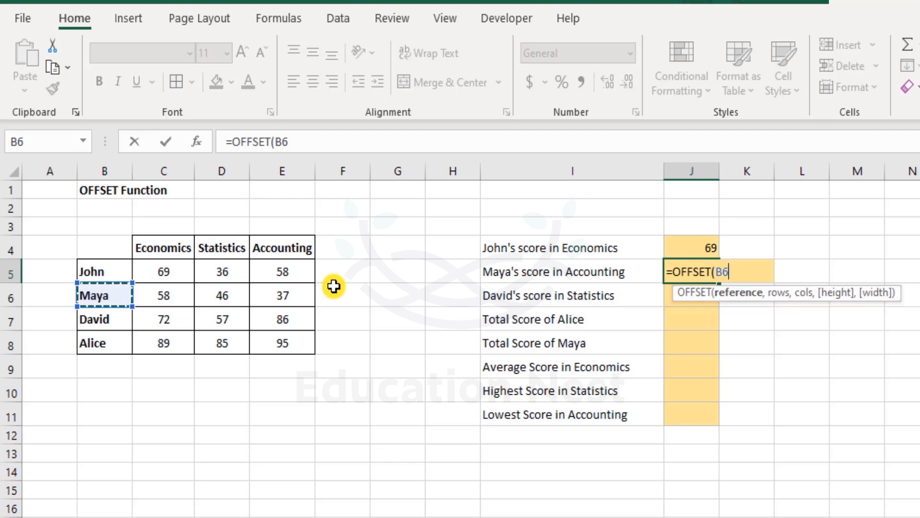
{"action": "type", "text": ","}
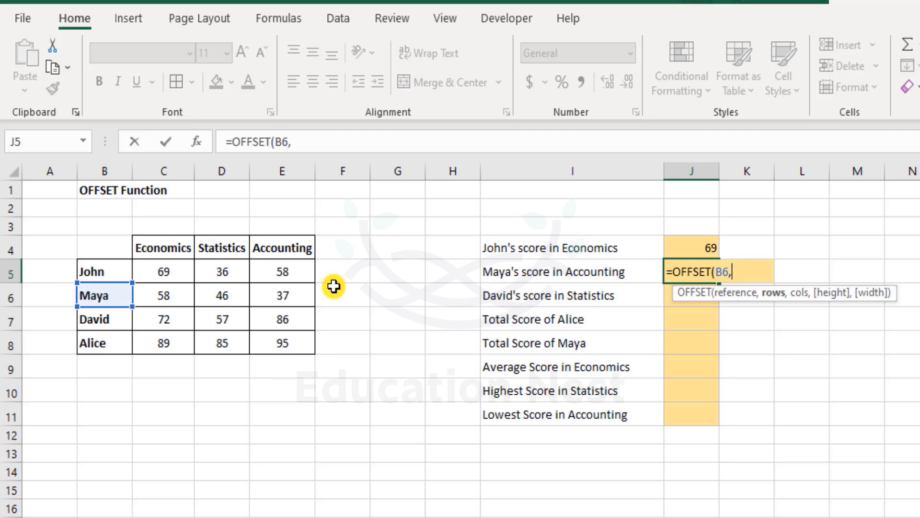
{"action": "type", "text": "0,"}
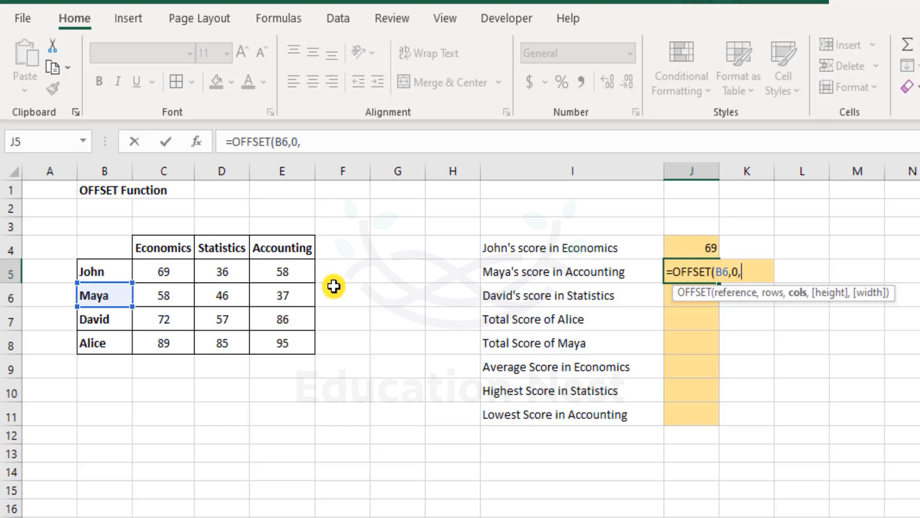
{"action": "type", "text": "3)"}
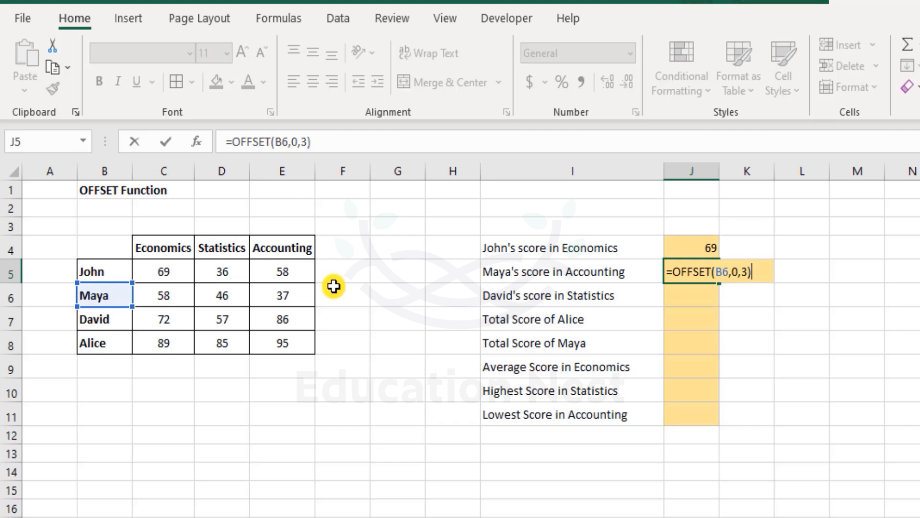
{"action": "key", "text": "Return"}
{"action": "key", "text": "Up"}
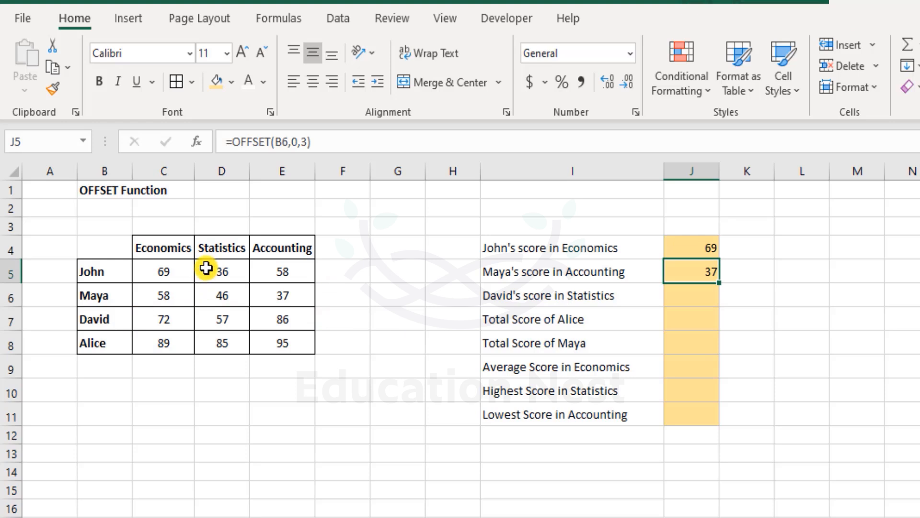
Enter =OFFSET(D4,3,0) in J6 to return the third student's Statistics score from the subject heading in the same column
{"action": "left_click", "coordinate": [706, 300]}
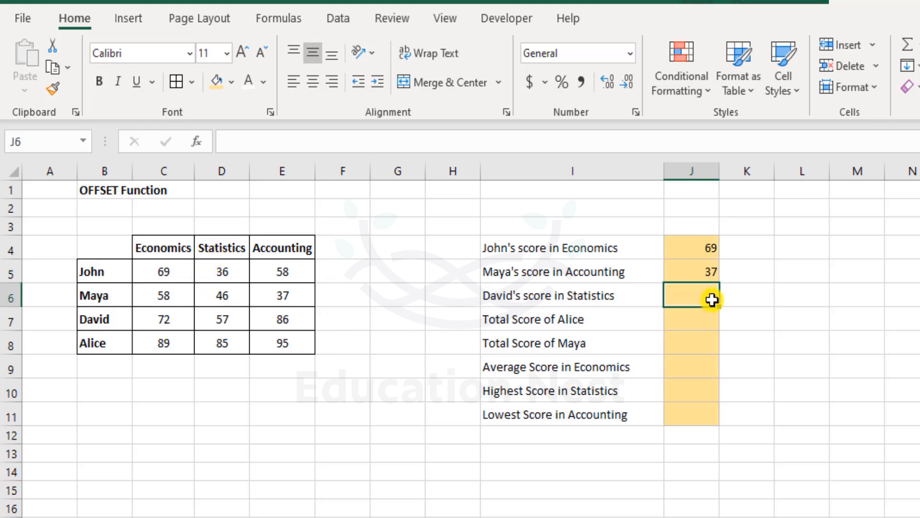
{"action": "type", "text": "=of"}
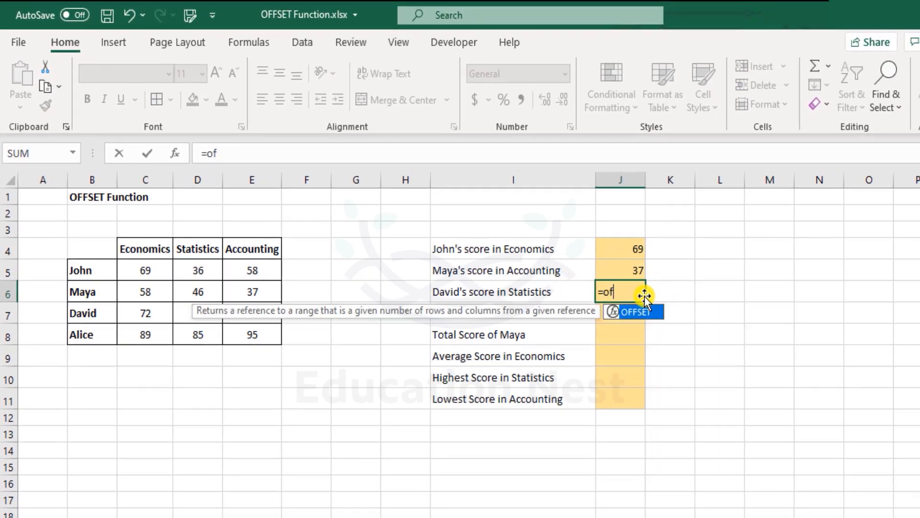
{"action": "key", "text": "Tab"}
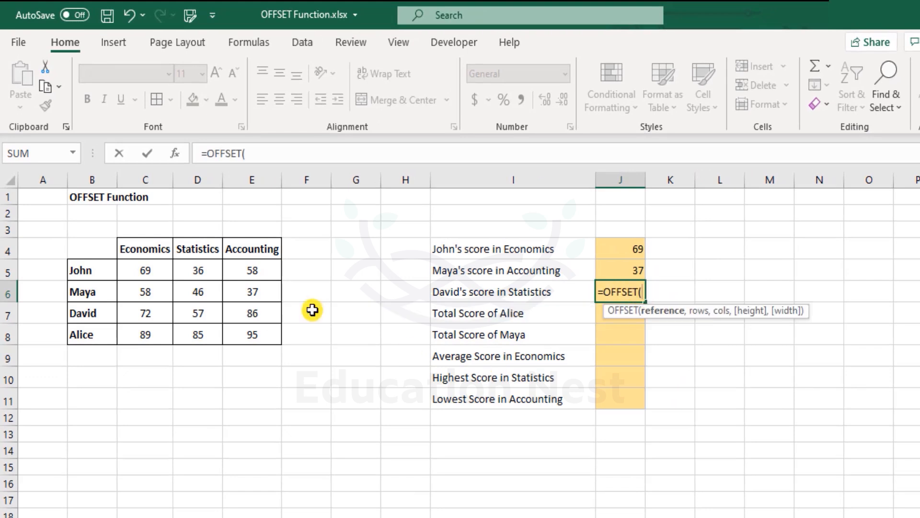
{"action": "left_click", "coordinate": [205, 243]}
{"action": "type", "text": ","}
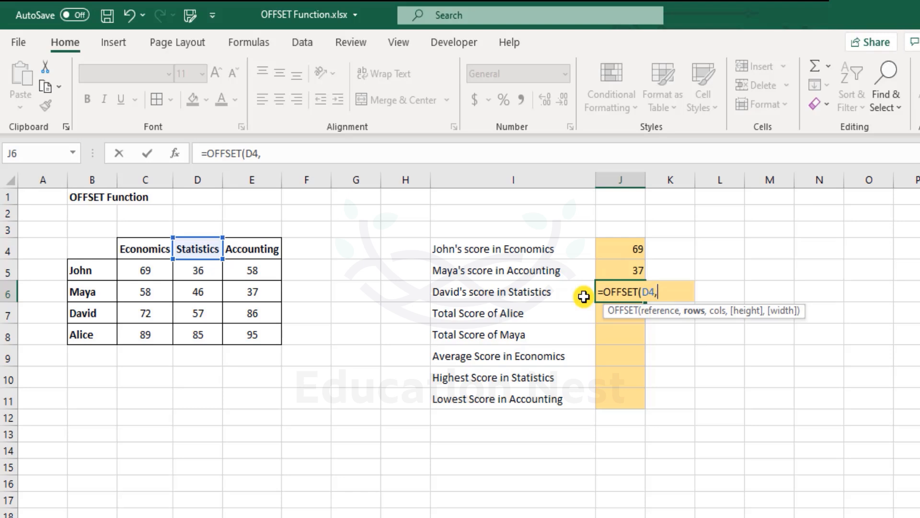
{"action": "type", "text": "3,"}
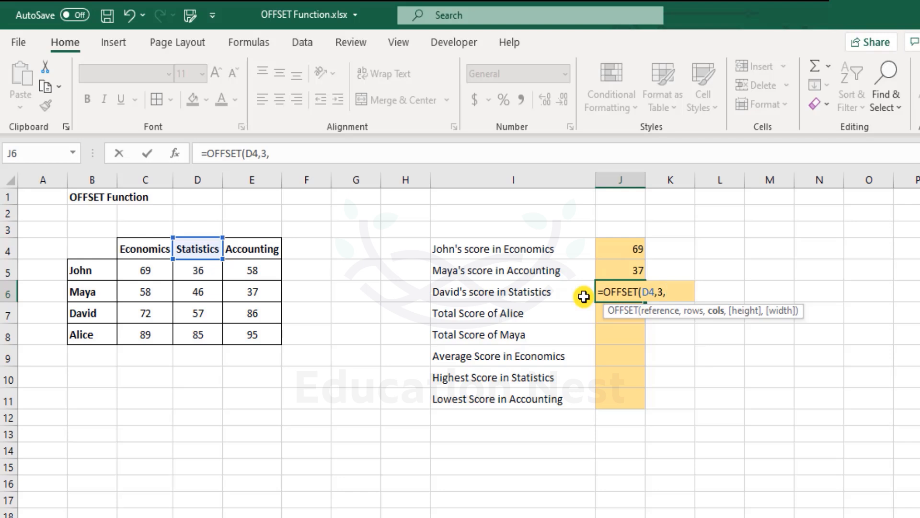
{"action": "type", "text": "0)"}
{"action": "key", "text": "Return"}
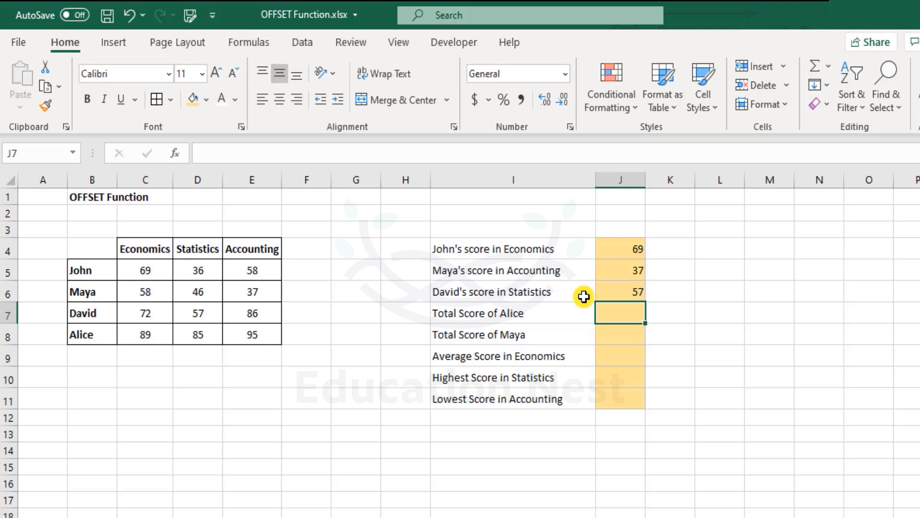
Move the remaining questions and their answer cells in I7:J11 down two rows so they start at I9
{"action": "key", "text": "Left"}
{"action": "key", "text": "Left"}
{"action": "key", "text": "Right"}
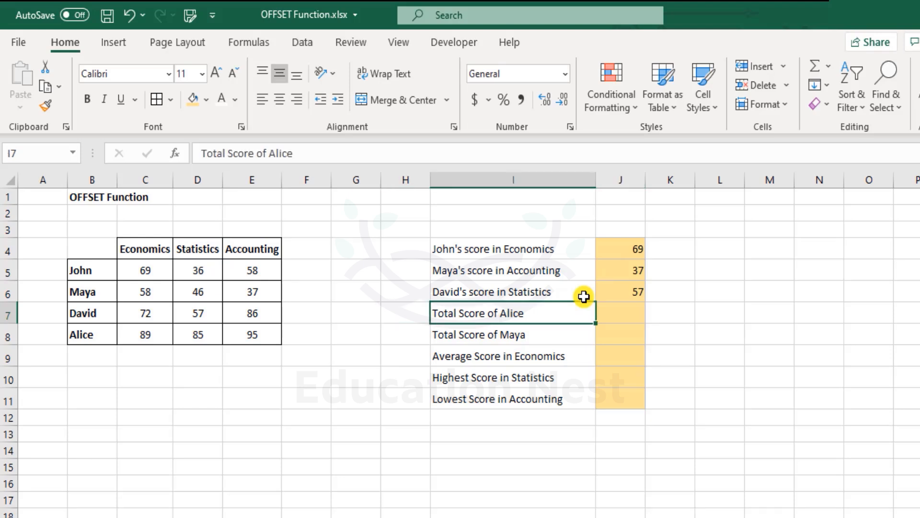
{"action": "key", "text": "ctrl+shift+Right"}
{"action": "key", "text": "Left"}
{"action": "key", "text": "Left"}
{"action": "key", "text": "Left"}
{"action": "key", "text": "Left"}
{"action": "key", "text": "Left"}
{"action": "key", "text": "Left"}
{"action": "key", "text": "Left"}
{"action": "key", "text": "Left"}
{"action": "key", "text": "Right"}
{"action": "key", "text": "Right"}
{"action": "key", "text": "Right"}
{"action": "key", "text": "Right"}
{"action": "key", "text": "Right"}
{"action": "key", "text": "Right"}
{"action": "key", "text": "Right"}
{"action": "key", "text": "Right"}
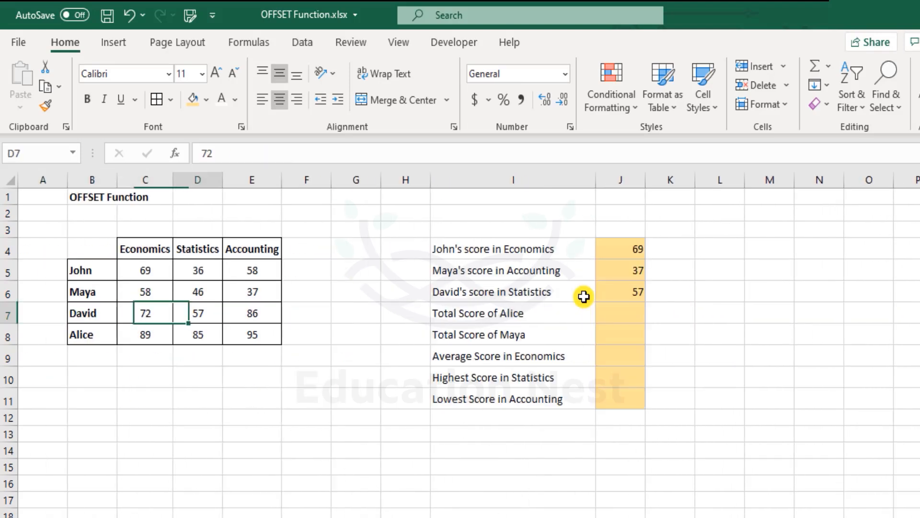
{"action": "key", "text": "shift+Right"}
{"action": "key", "text": "shift+Right"}
{"action": "key", "text": "shift+Down"}
{"action": "key", "text": "shift+Down"}
{"action": "key", "text": "shift+Down"}
{"action": "key", "text": "shift+Down"}
{"action": "key", "text": "shift+Down"}
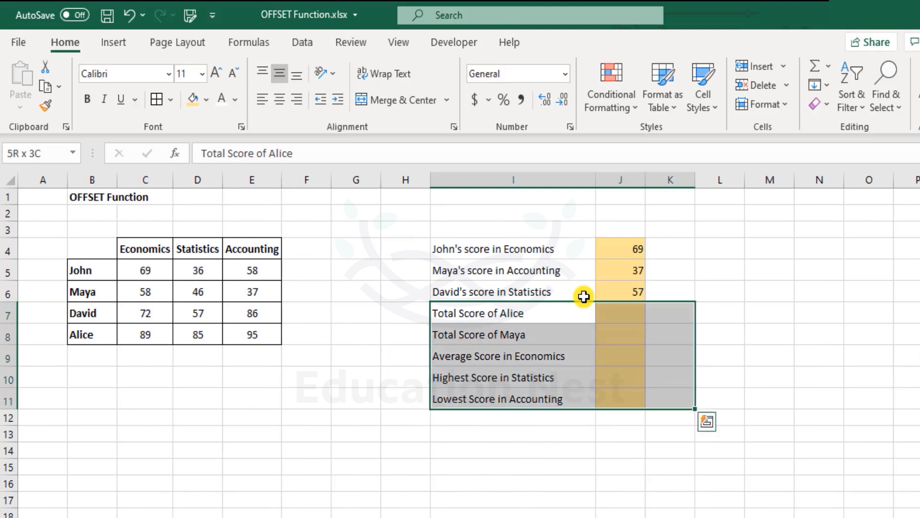
{"action": "key", "text": "shift+Left"}
{"action": "key", "text": "shift+Up"}
{"action": "key", "text": "ctrl+x"}
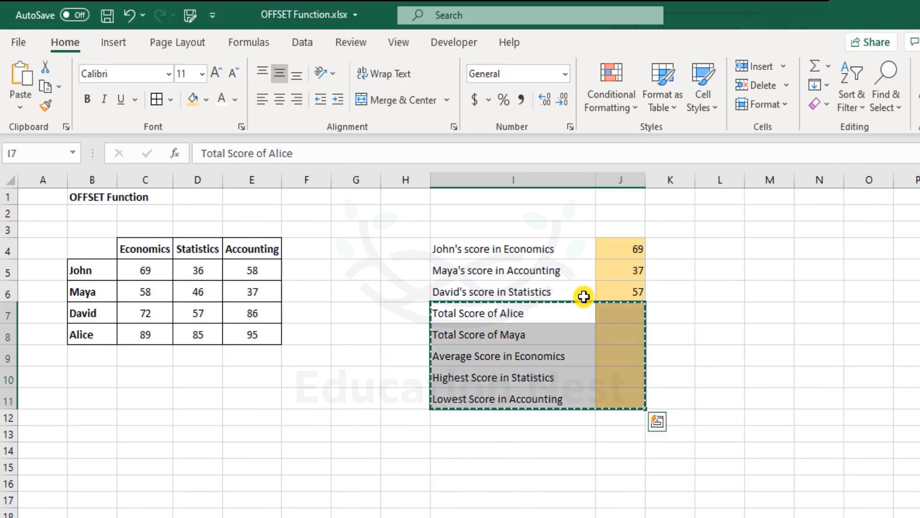
{"action": "key", "text": "Down"}
{"action": "key", "text": "Down"}
{"action": "key", "text": "ctrl+v"}
{"action": "left_click", "coordinate": [584, 296]}
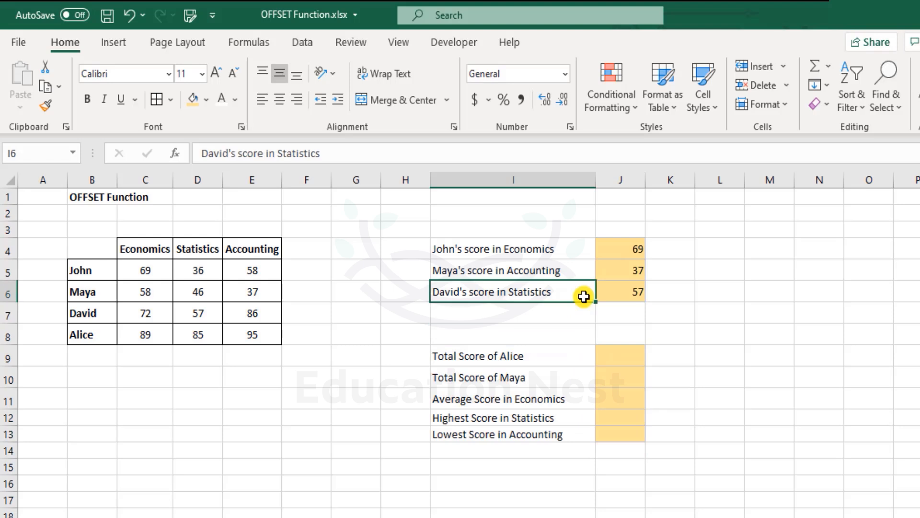
Enter a new question label in I7 asking for the second student's score in Economics
{"action": "key", "text": "Down"}
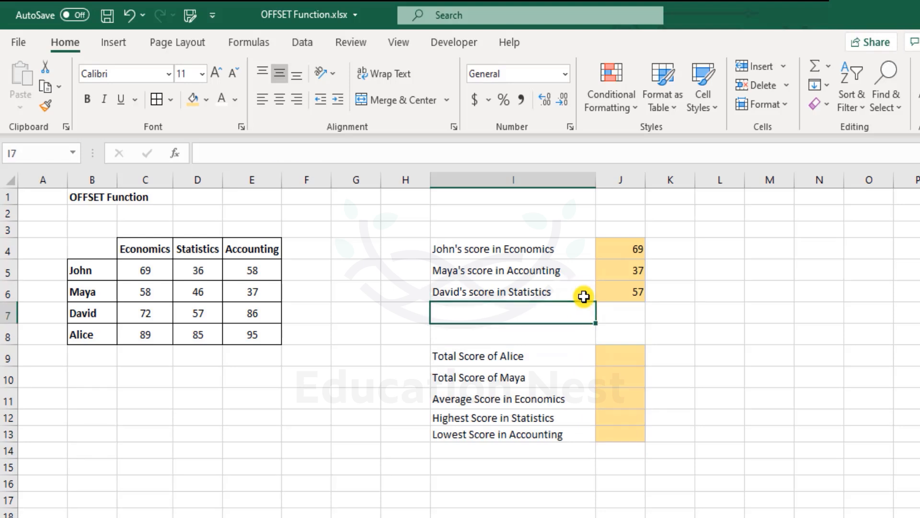
{"action": "type", "text": "Maya's score in Economics"}
{"action": "key", "text": "Tab"}
{"action": "key", "text": "Up"}
{"action": "key", "text": "Down"}
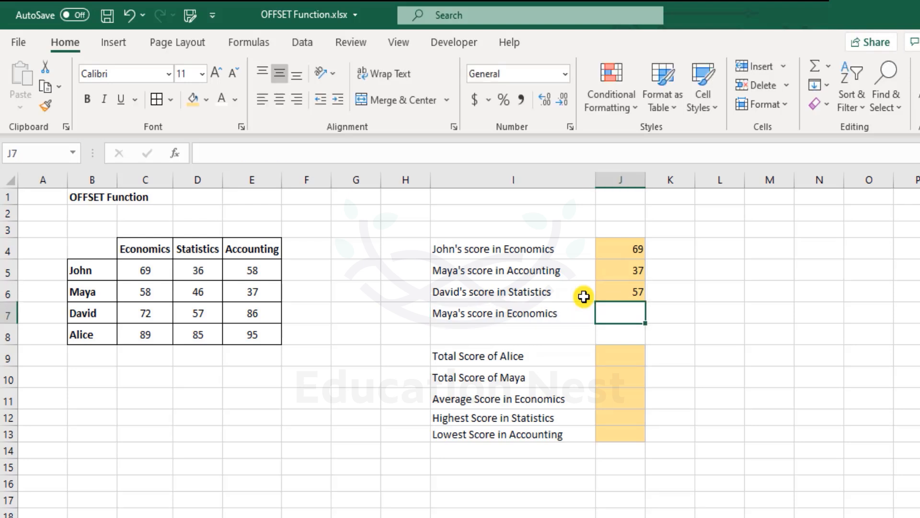
Enter =OFFSET(E8,-2,-2) in J7 to return the second student's Economics score from the table's last cell using negative offsets
{"action": "type", "text": "=of"}
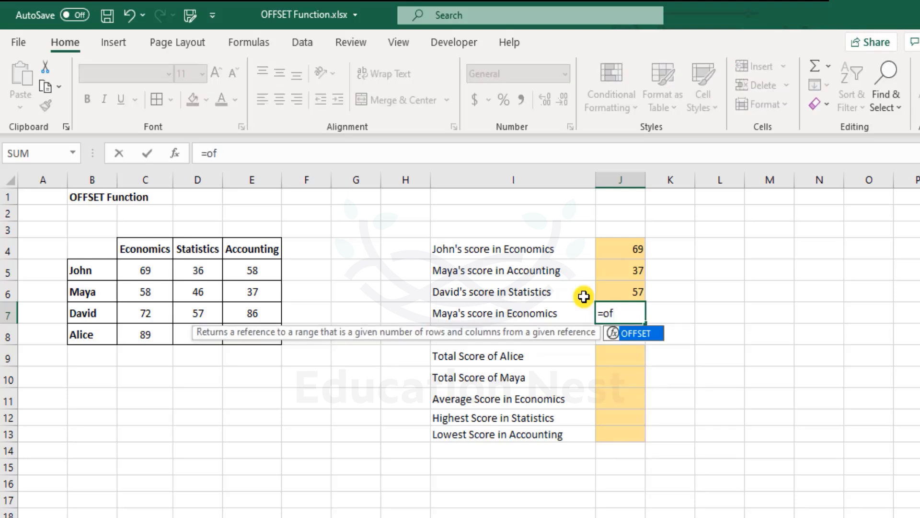
{"action": "key", "text": "Tab"}
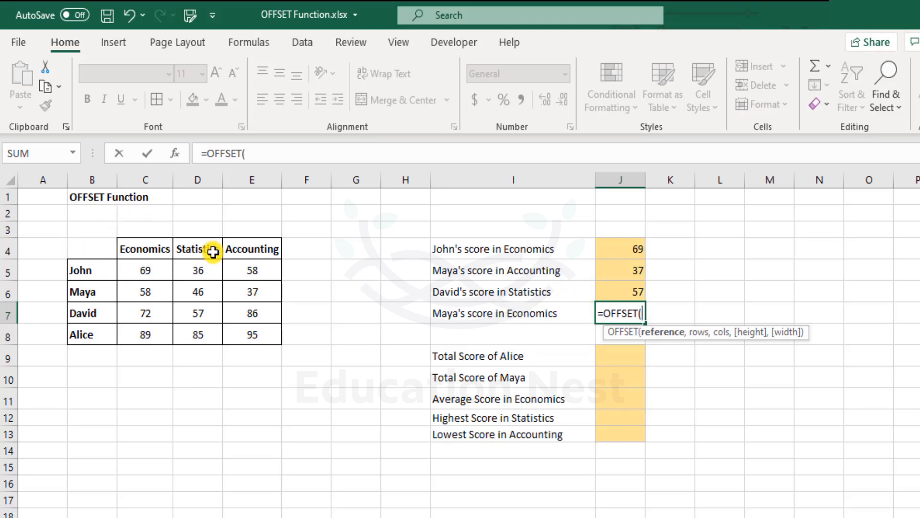
{"action": "left_click", "coordinate": [294, 355]}
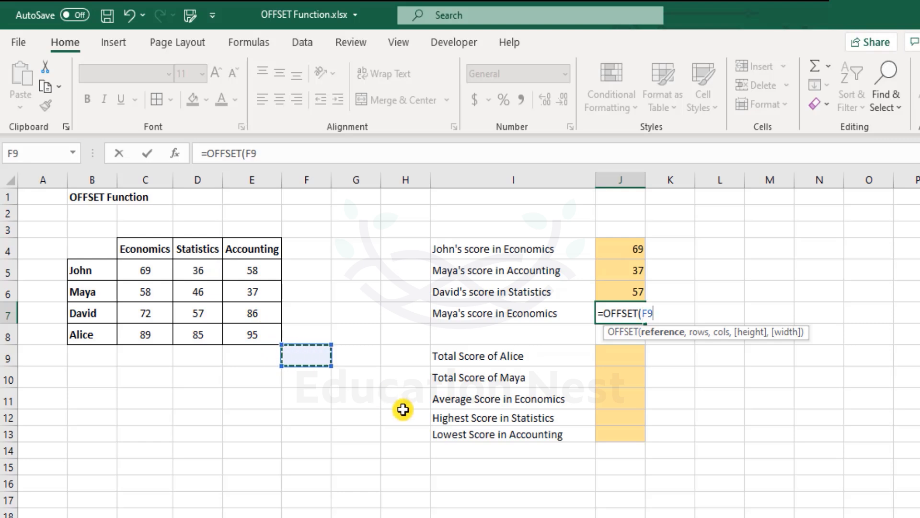
{"action": "left_click", "coordinate": [255, 338]}
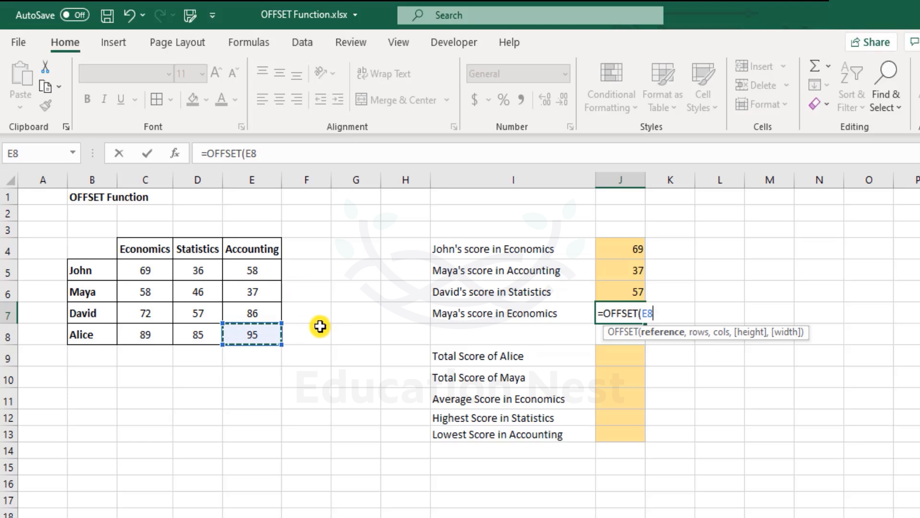
{"action": "type", "text": ","}
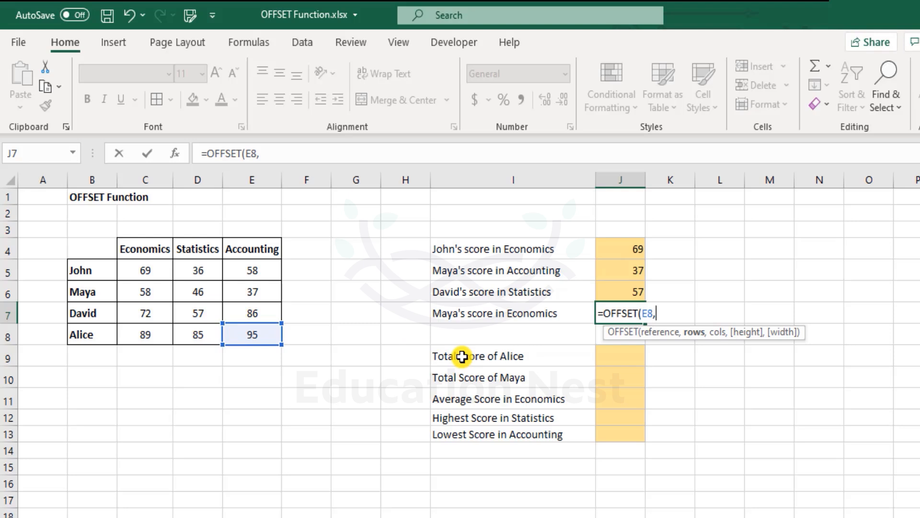
{"action": "type", "text": "2"}
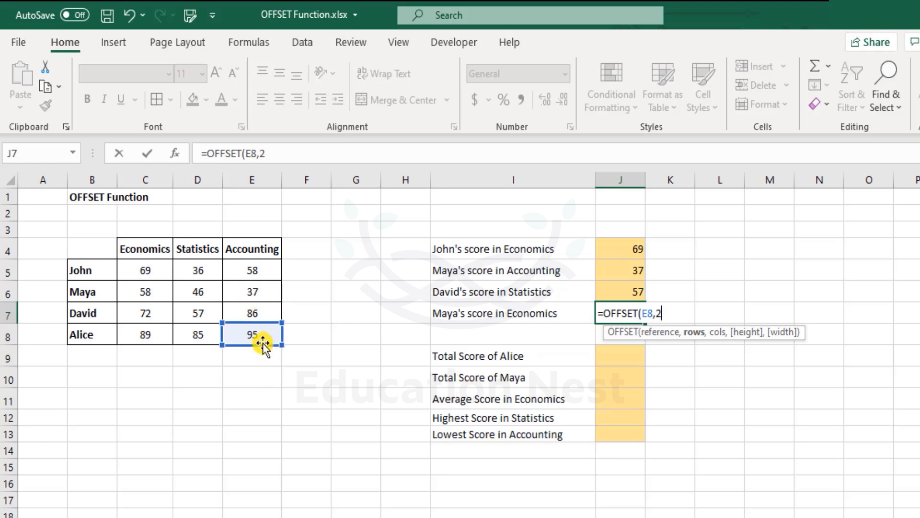
{"action": "left_click", "coordinate": [657, 313]}
{"action": "type", "text": "-"}
{"action": "key", "text": "BackSpace"}
{"action": "type", "text": "-"}
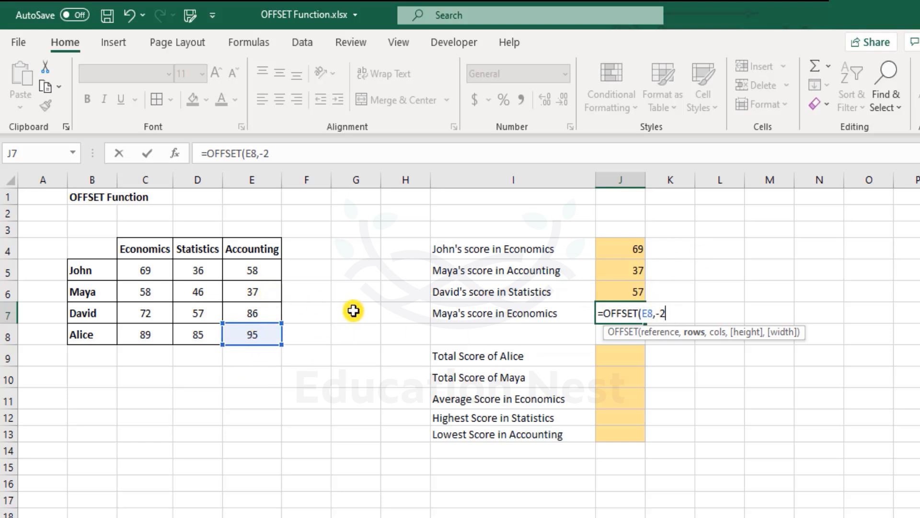
{"action": "type", "text": ",2"}
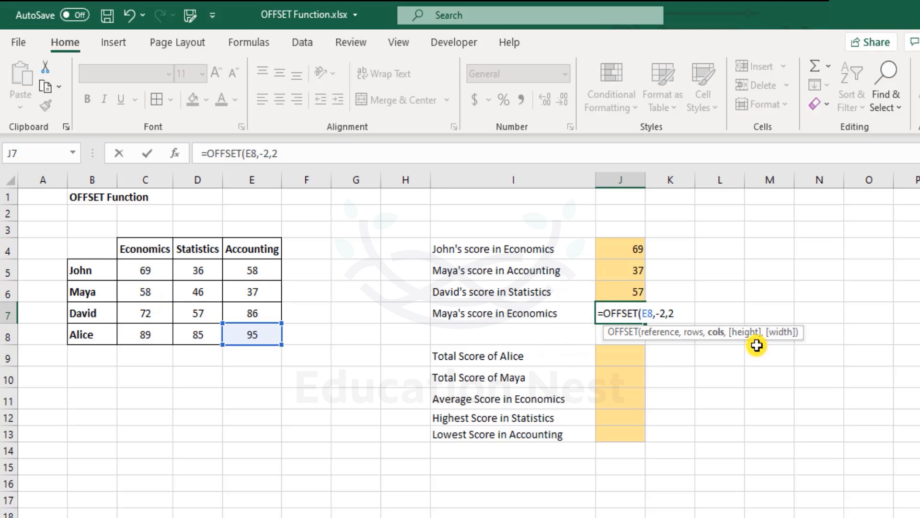
{"action": "left_click", "coordinate": [666, 313]}
{"action": "type", "text": "-2"}
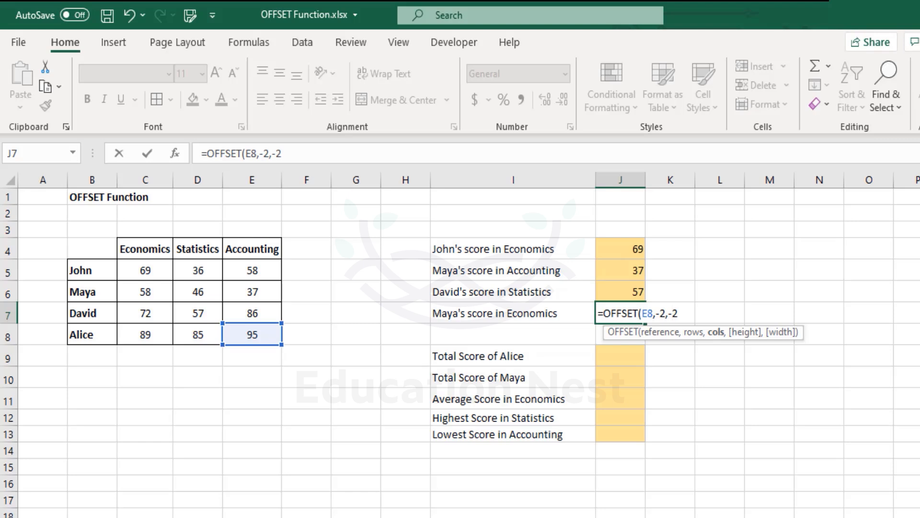
{"action": "type", "text": ")"}
{"action": "key", "text": "Return"}
{"action": "key", "text": "Up"}
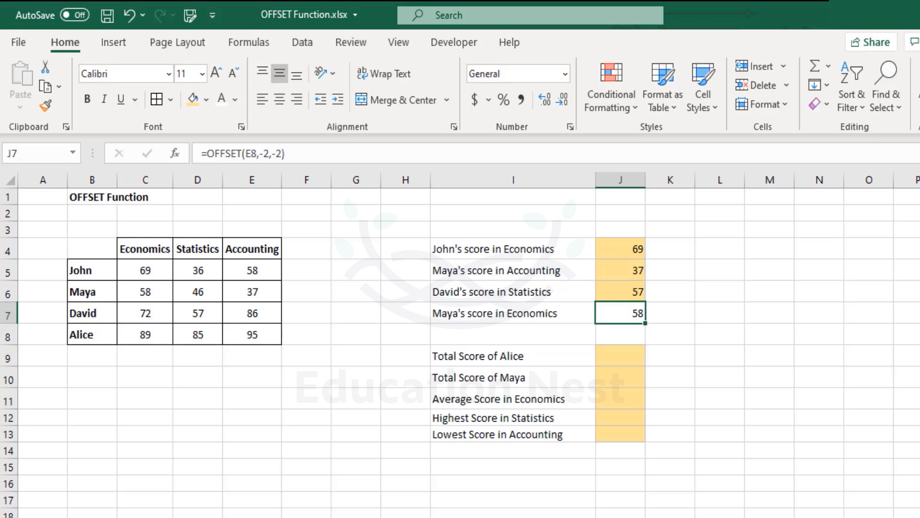
Try positive offsets in J7 by changing the formula to =OFFSET(E8,2,2)
{"action": "key", "text": "F2"}
{"action": "key", "text": "Left"}
{"action": "key", "text": "Left"}
{"action": "key", "text": "BackSpace"}
{"action": "key", "text": "Left"}
{"action": "key", "text": "Left"}
{"action": "key", "text": "BackSpace"}
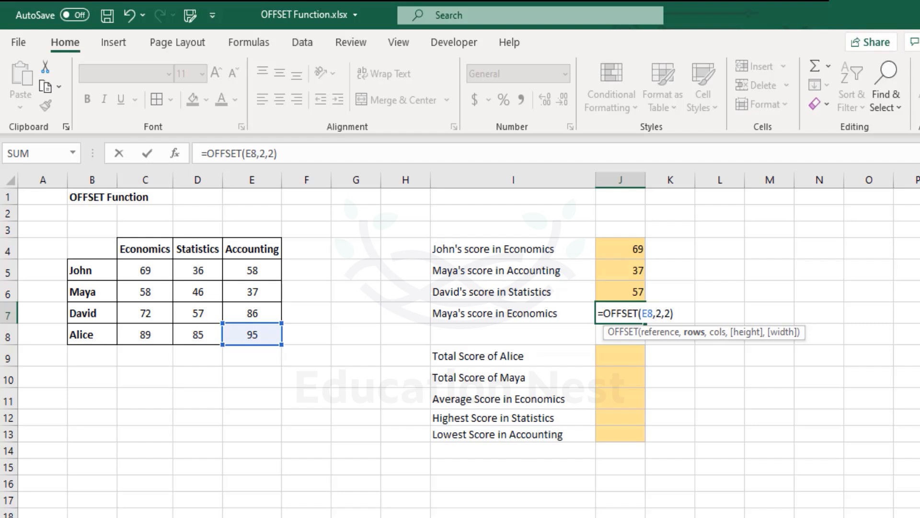
{"action": "key", "text": "Return"}
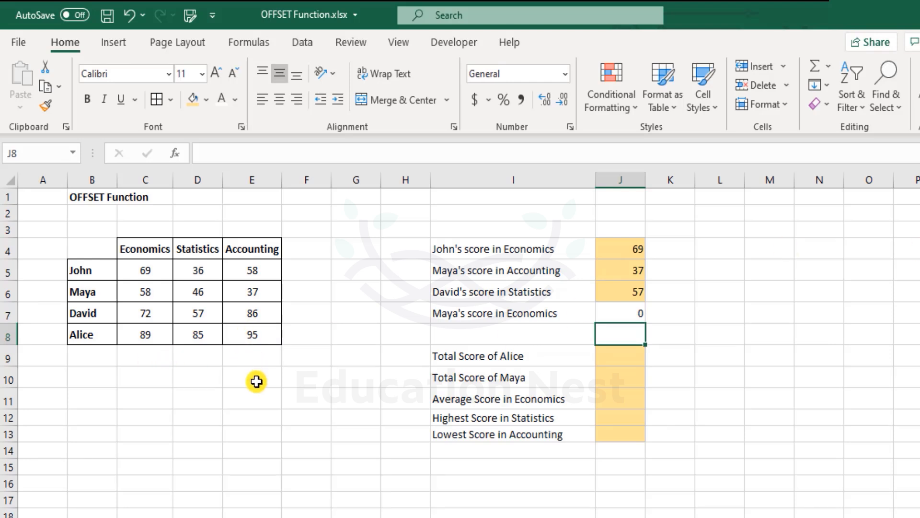
Enter the test value 10 in G10, and review the reference and offsets of the J7 formula
{"action": "left_click", "coordinate": [353, 379]}
{"action": "type", "text": "10"}
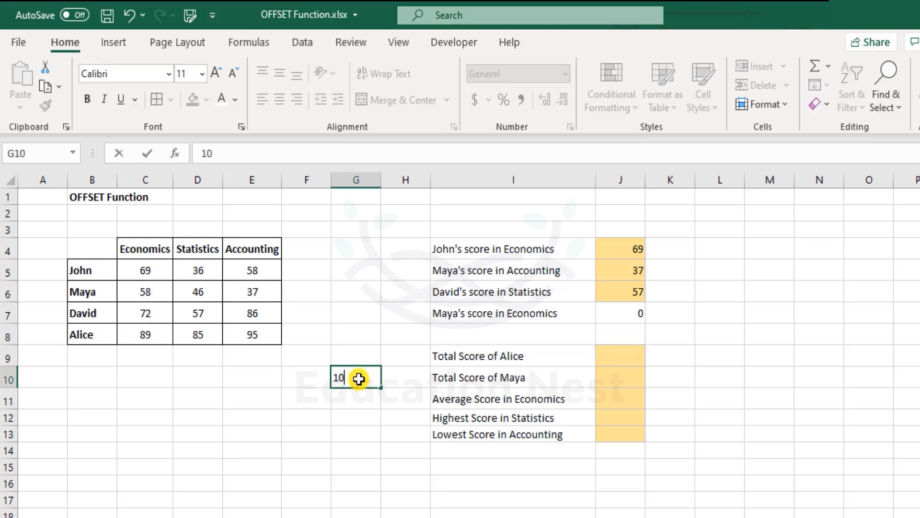
{"action": "key", "text": "Return"}
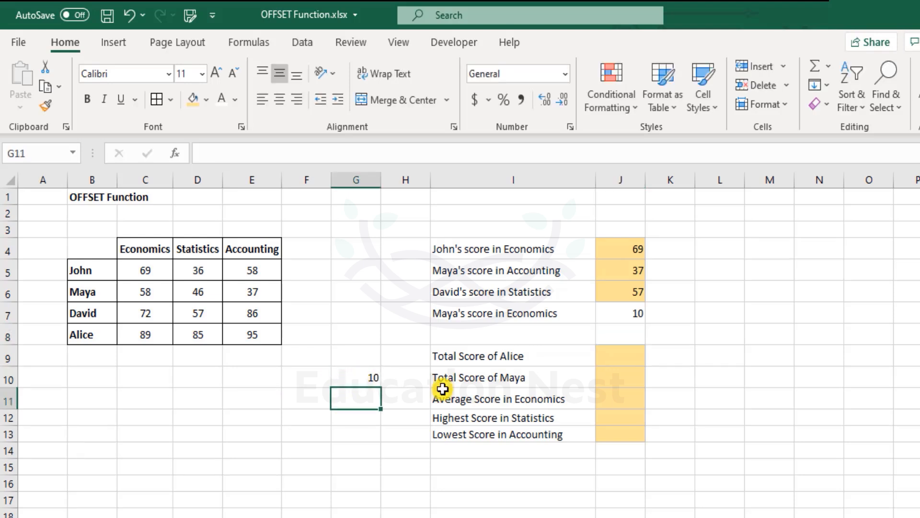
{"action": "double_click", "coordinate": [623, 313]}
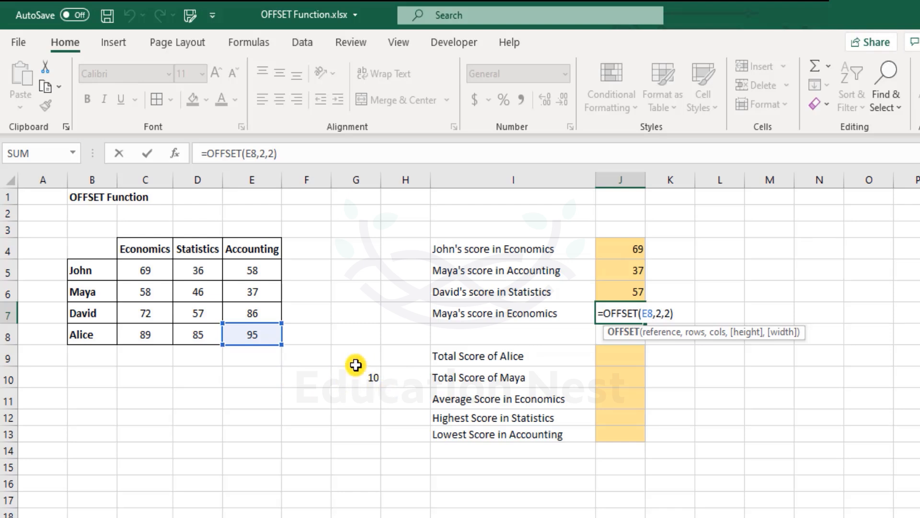
{"action": "key", "text": "ctrl+Return"}
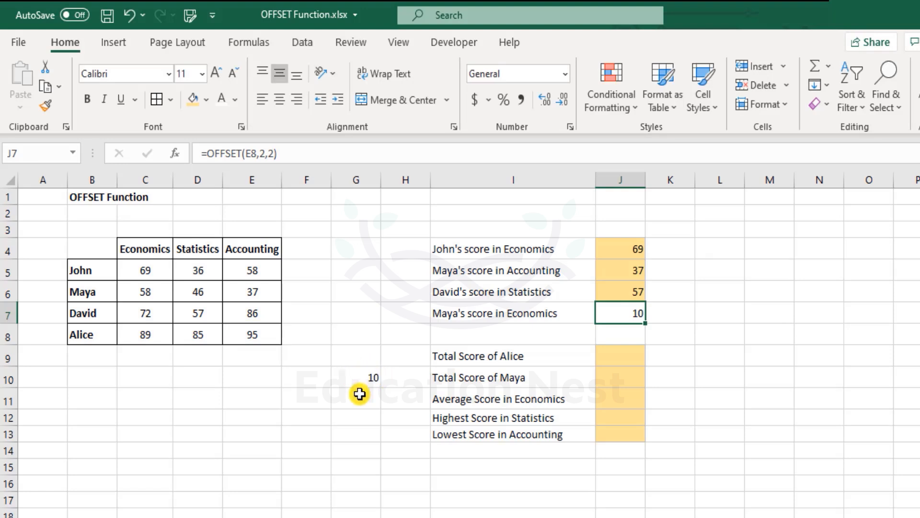
Replace the test value in G10 with the text Test
{"action": "left_click", "coordinate": [358, 372]}
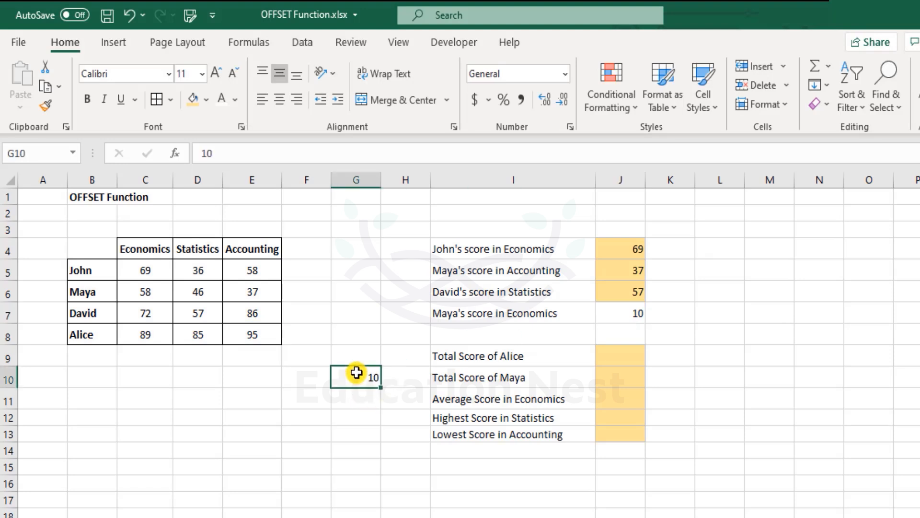
{"action": "type", "text": "T"}
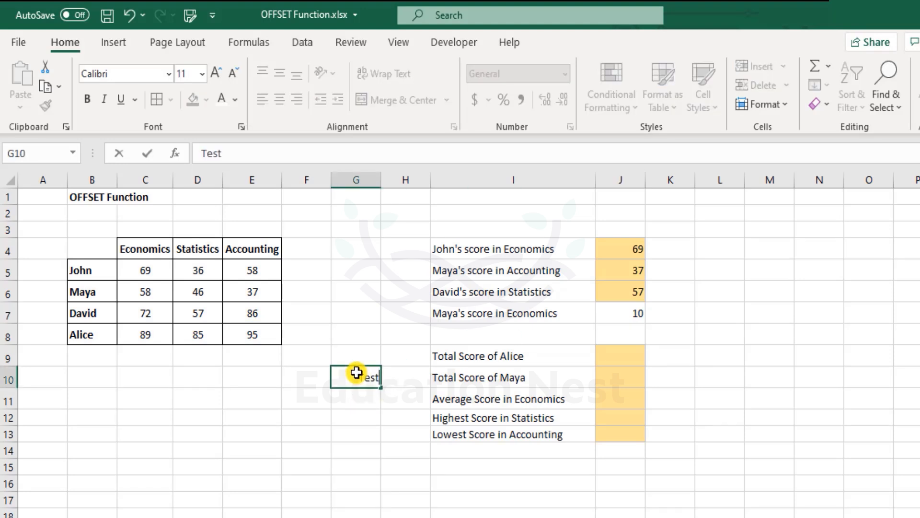
{"action": "type", "text": "est"}
{"action": "key", "text": "Return"}
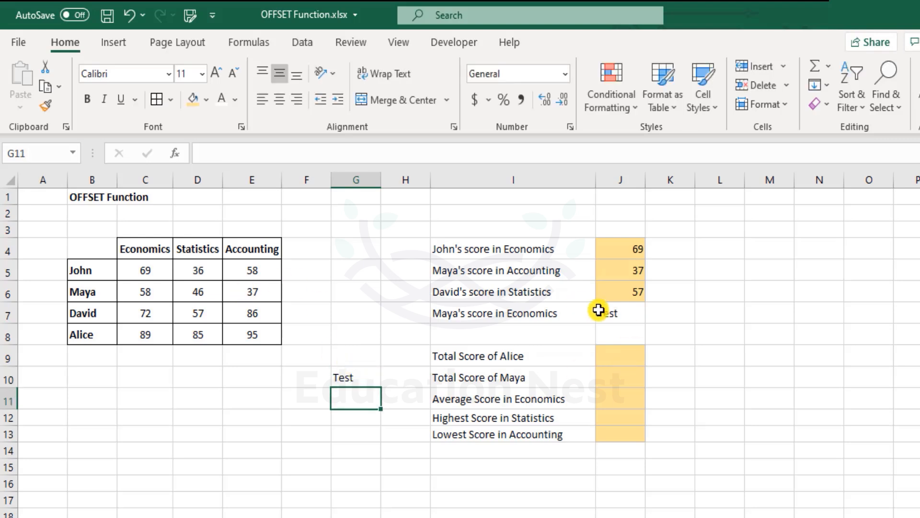
Undo the test entries in G10 and the change to positive offsets in J7
{"action": "key", "text": "ctrl+z"}
{"action": "key", "text": "ctrl+z"}
Review the reference, row offset and column offset in the OFFSET formula of J7
{"action": "left_click", "coordinate": [643, 321]}
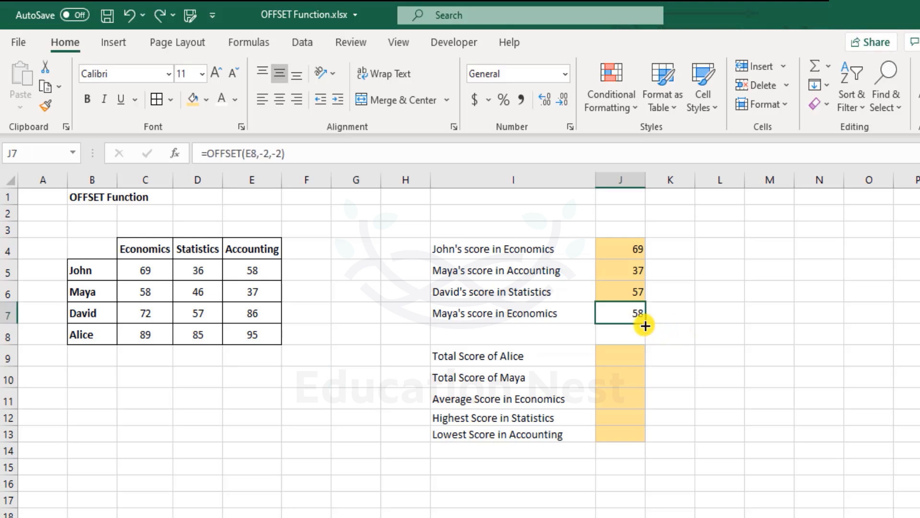
{"action": "double_click", "coordinate": [622, 313]}
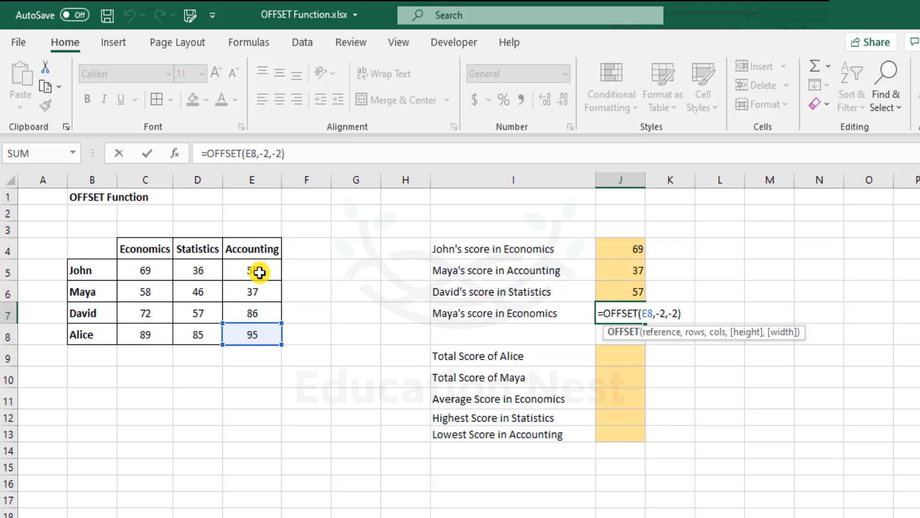
{"action": "left_click", "coordinate": [663, 314]}
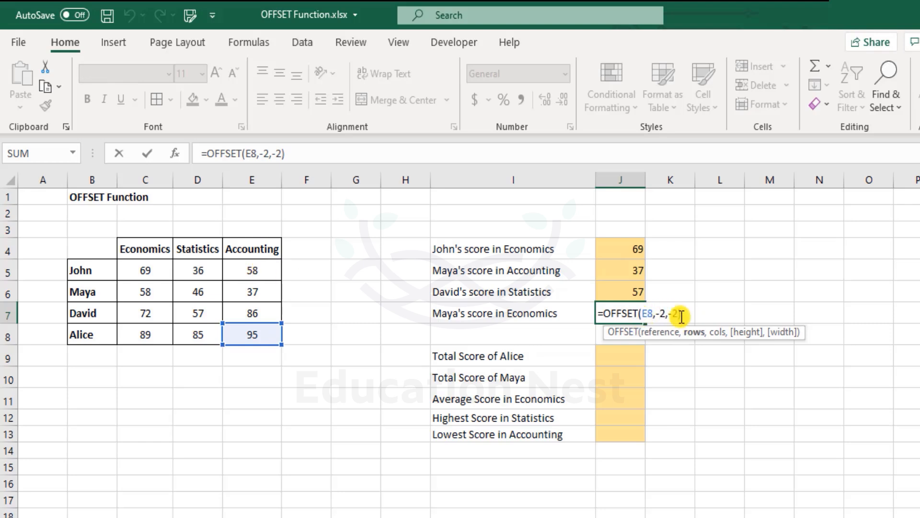
{"action": "left_click", "coordinate": [694, 315]}
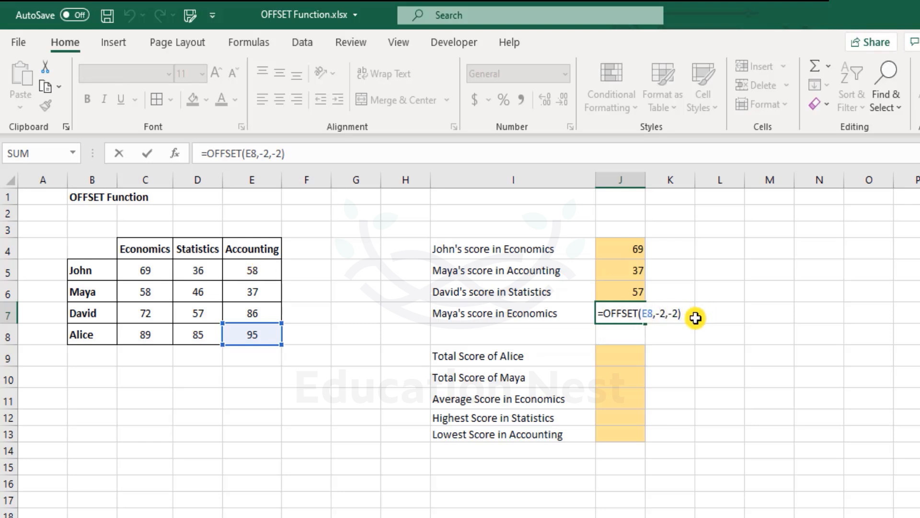
{"action": "key", "text": "ctrl+Return"}
Delete the empty cells I8:J8 and shift the cells below up
{"action": "left_click", "coordinate": [530, 357]}
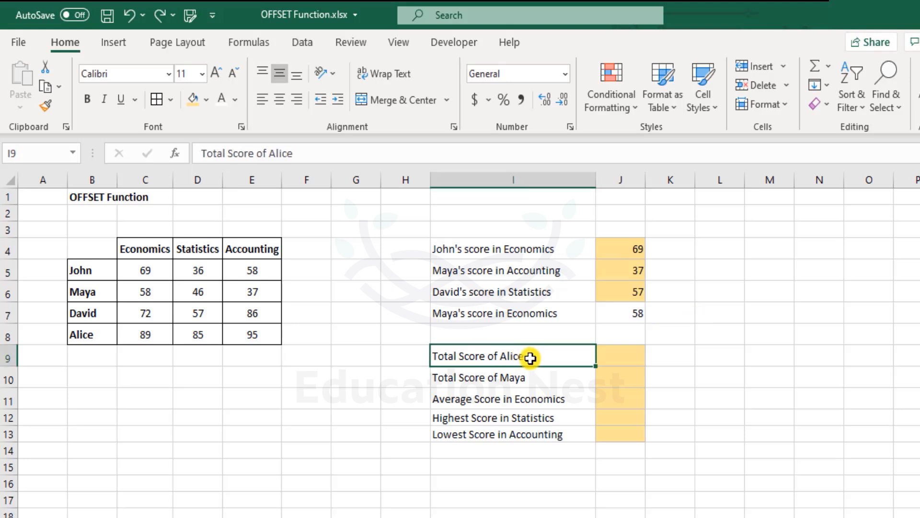
{"action": "left_click_drag", "start_coordinate": [589, 333], "coordinate": [609, 332]}
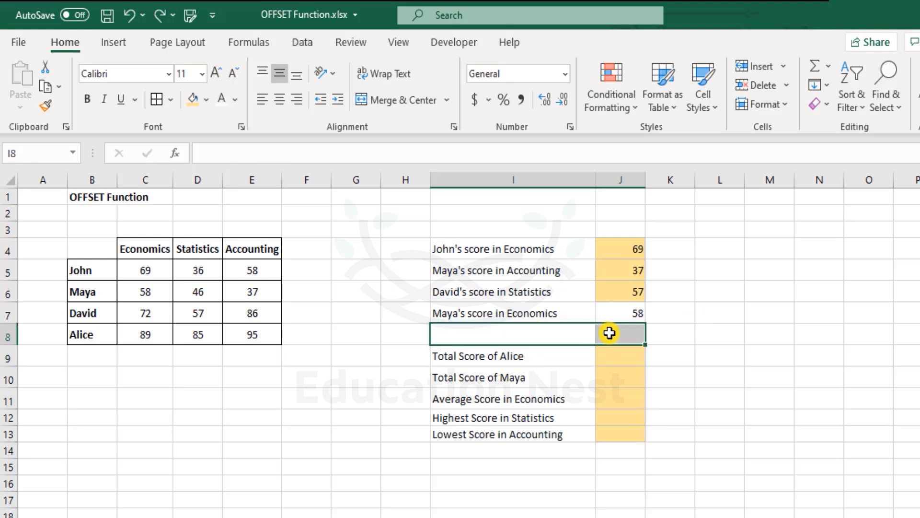
{"action": "key", "text": "ctrl+minus"}
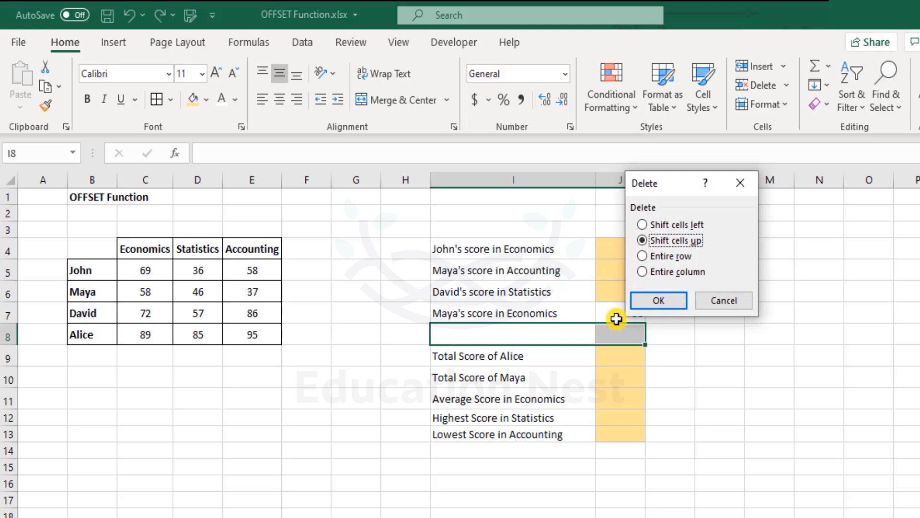
{"action": "key", "text": "Return"}
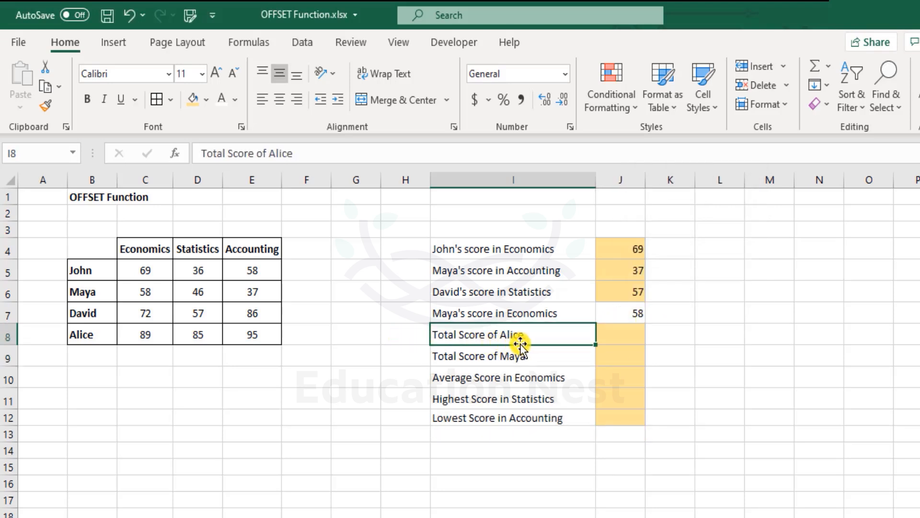
Review the lookup results in J4:J6 and the arguments of the OFFSET formula in J6
{"action": "left_click_drag", "start_coordinate": [625, 245], "coordinate": [632, 285]}
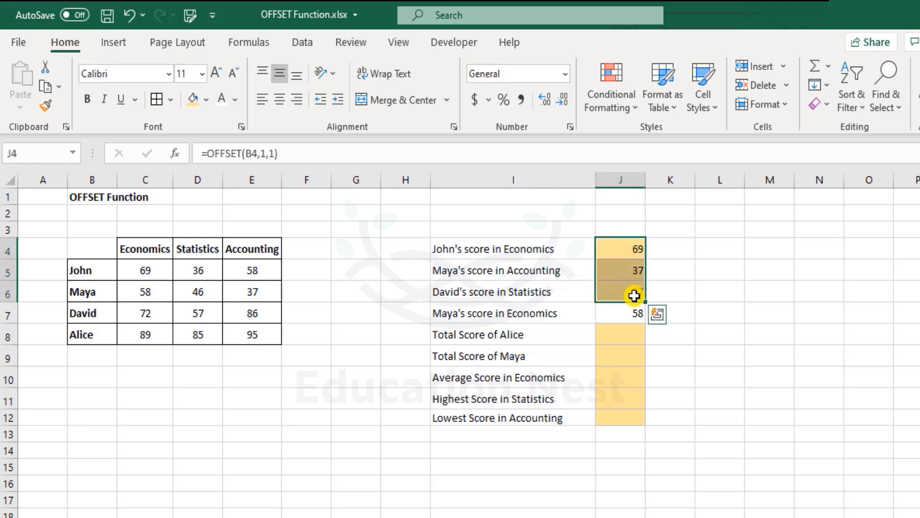
{"action": "double_click", "coordinate": [634, 297]}
{"action": "key", "text": "ctrl+Return"}
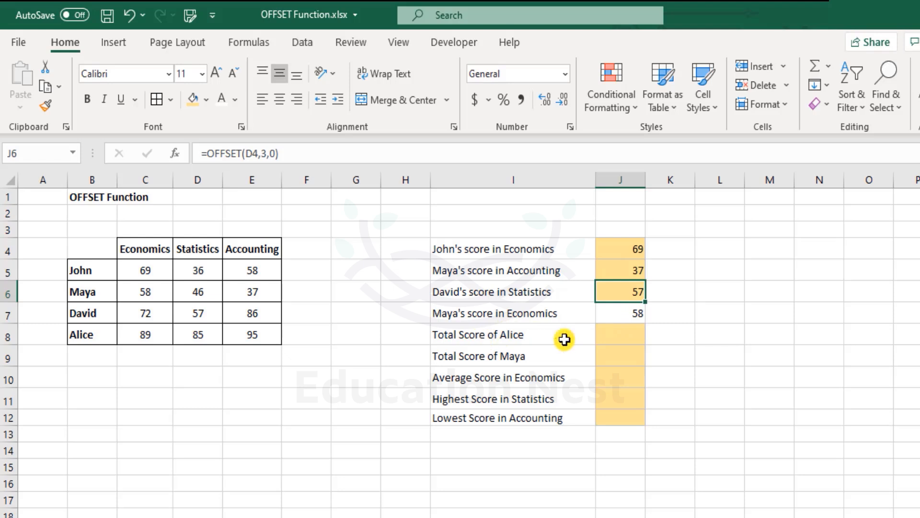
Copy the formatting of J6 onto J7
{"action": "left_click", "coordinate": [619, 315]}
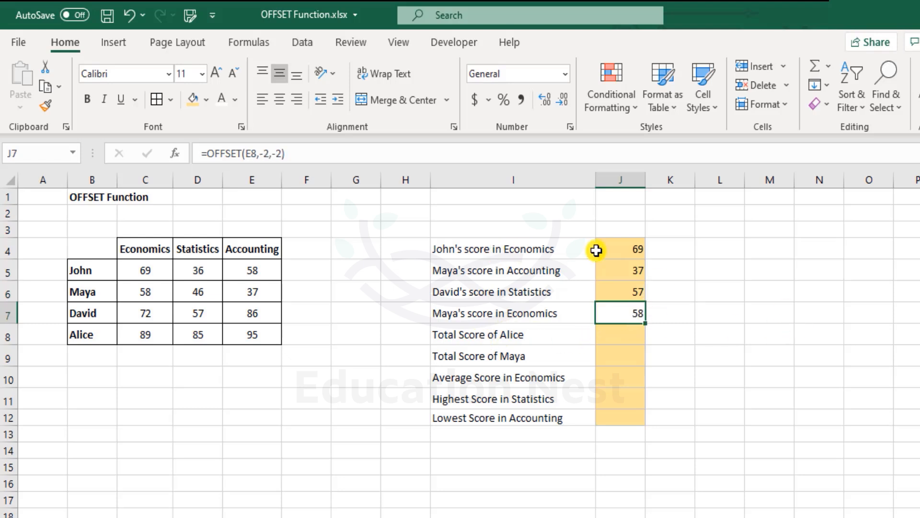
{"action": "left_click", "coordinate": [625, 295]}
{"action": "left_click", "coordinate": [45, 105]}
{"action": "left_click", "coordinate": [631, 313]}
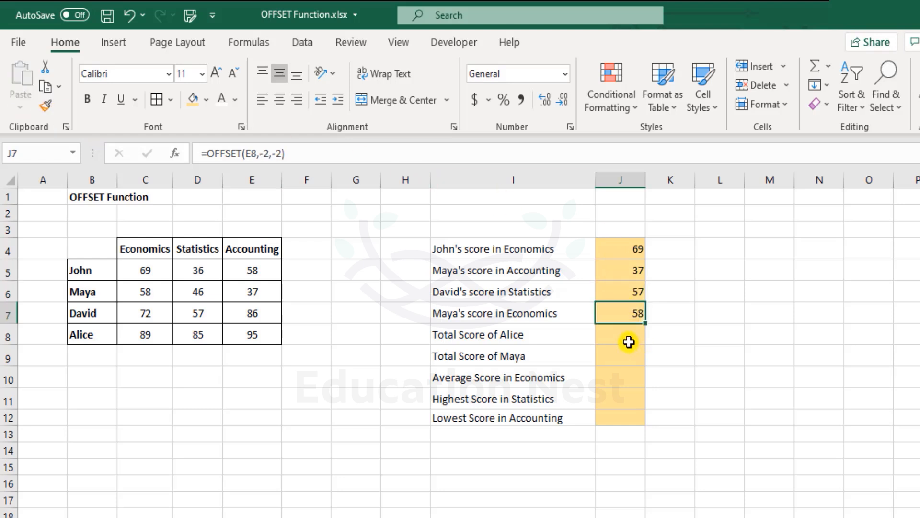
Start an OFFSET formula in J8 with reference B4, a row offset of 4 and a column offset of 1
{"action": "left_click", "coordinate": [629, 341]}
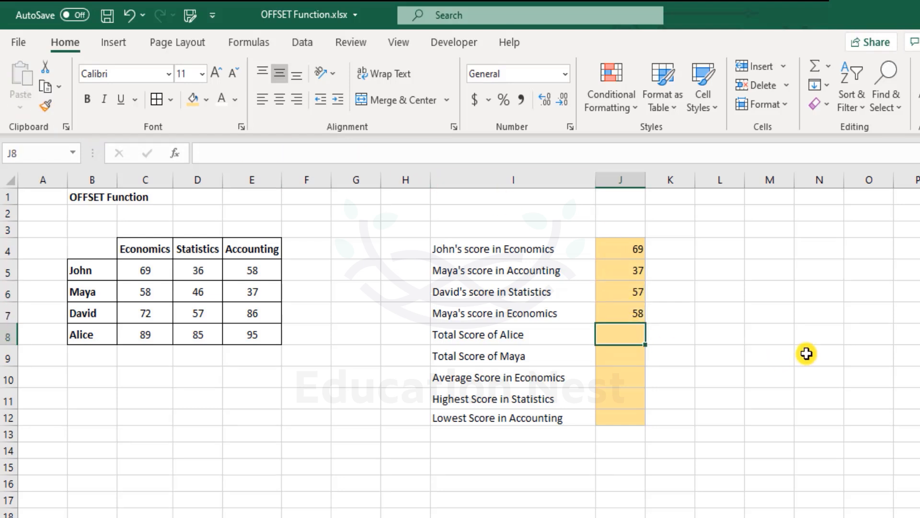
{"action": "type", "text": "=of"}
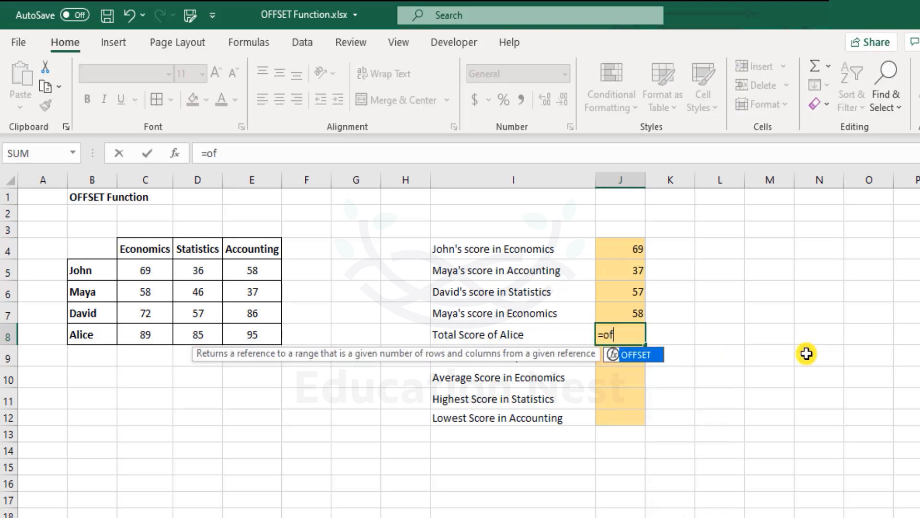
{"action": "key", "text": "Tab"}
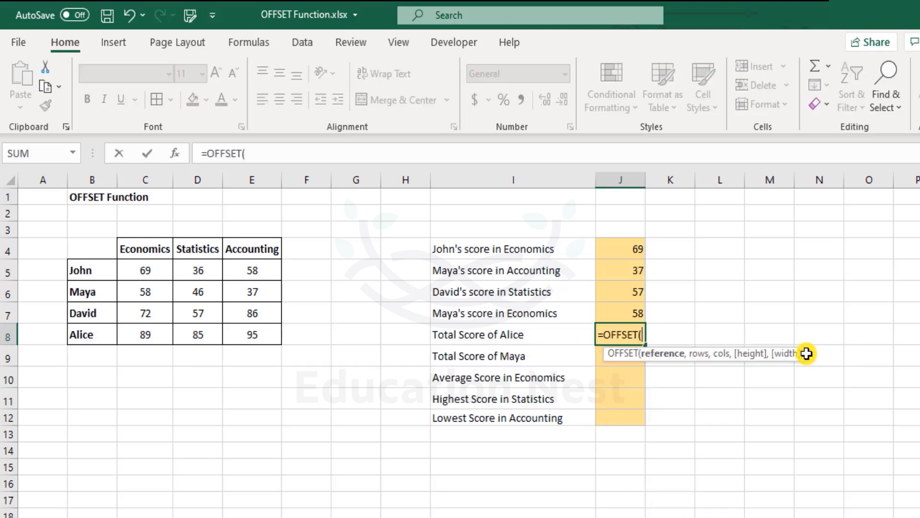
{"action": "left_click", "coordinate": [104, 250]}
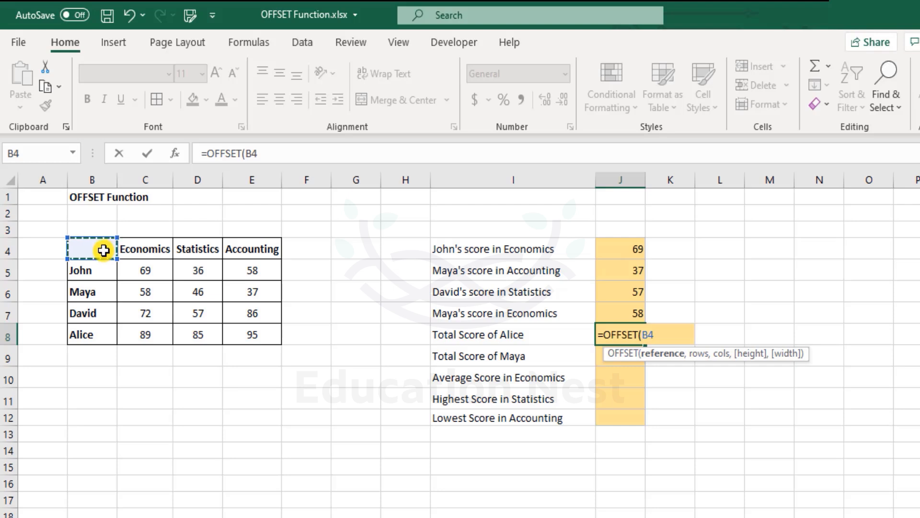
{"action": "type", "text": ","}
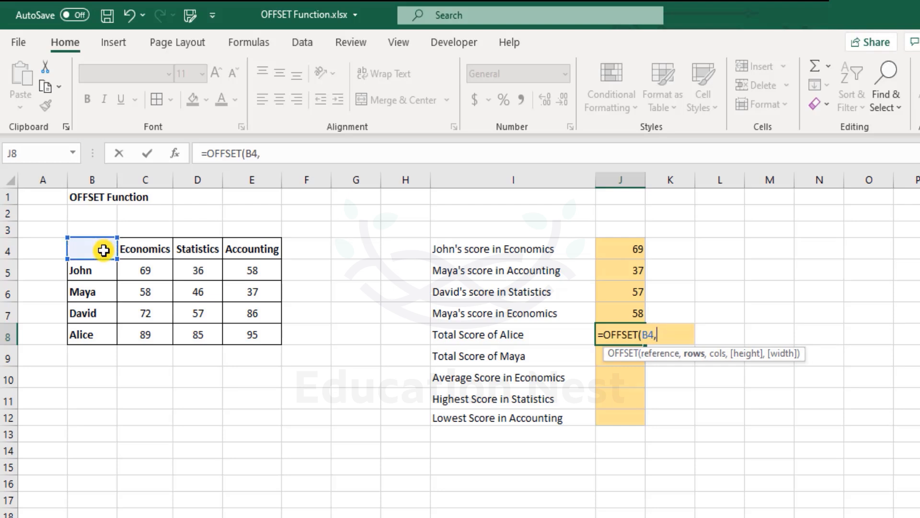
{"action": "type", "text": "4,1,"}
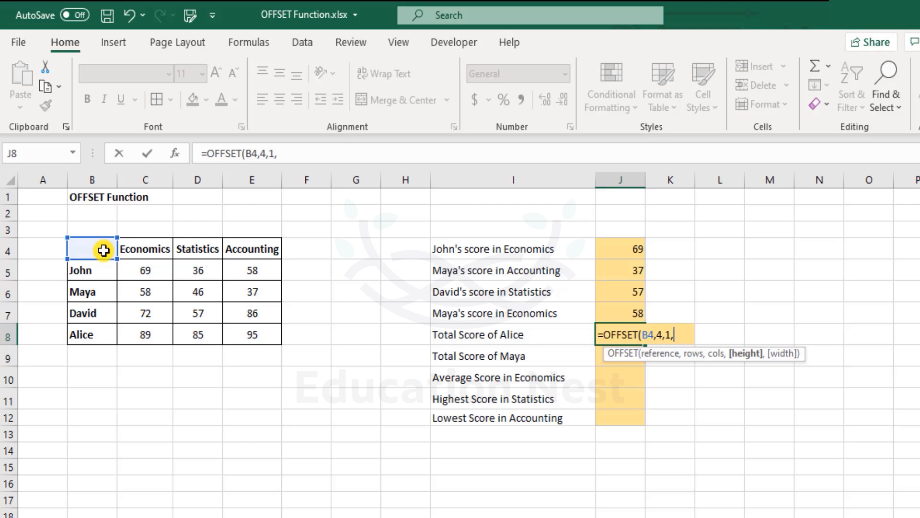